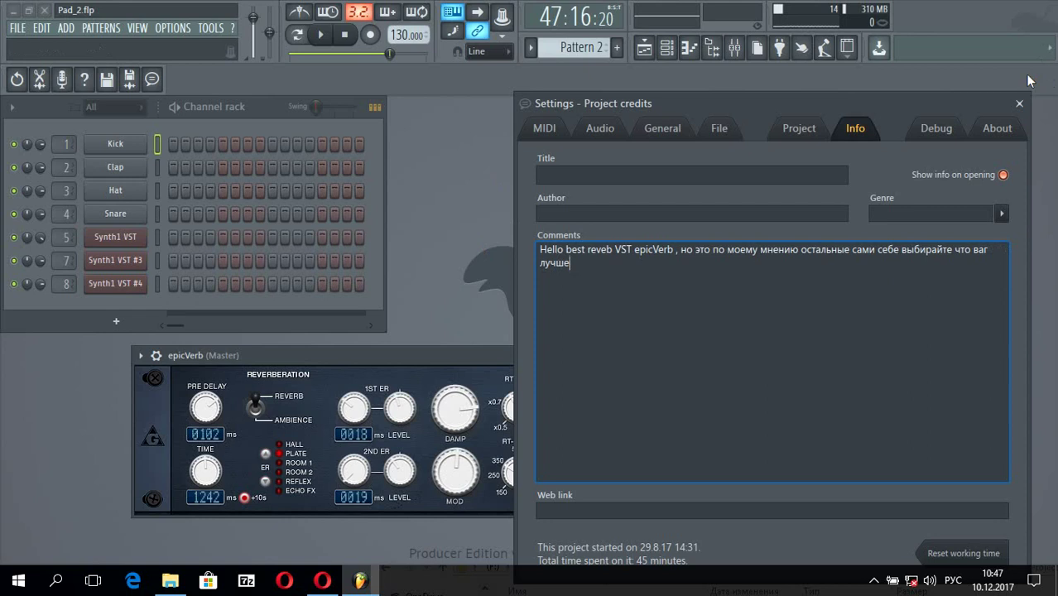
Close the project credits, open the Playlist and place it below the epicVerb window
left_click(1019, 103)
left_click_drag(558, 355, 610, 268)
left_click(644, 47)
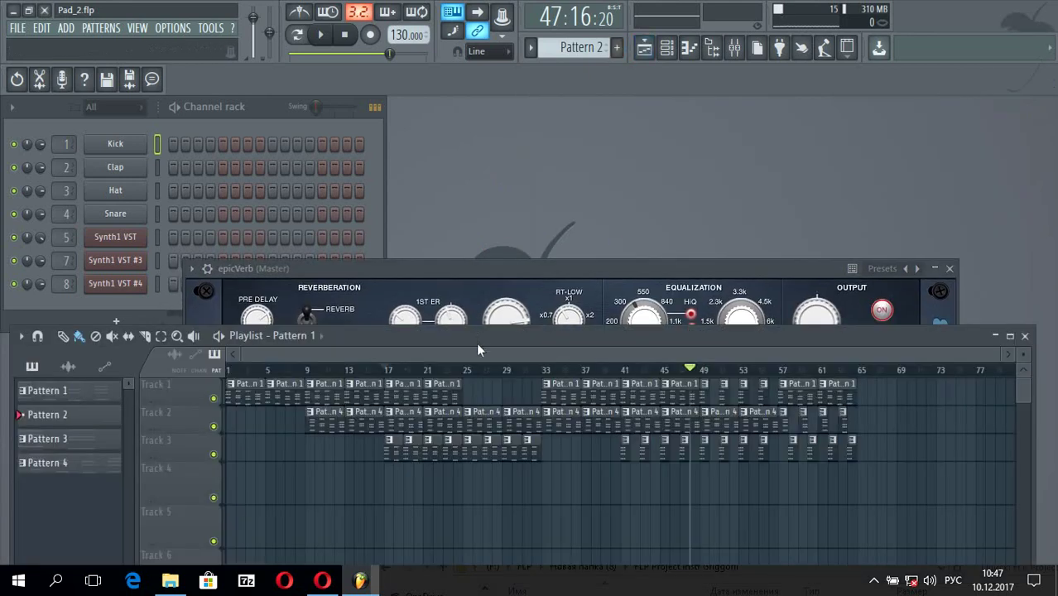
left_click_drag(477, 349, 468, 237)
left_click_drag(1014, 238, 732, 218)
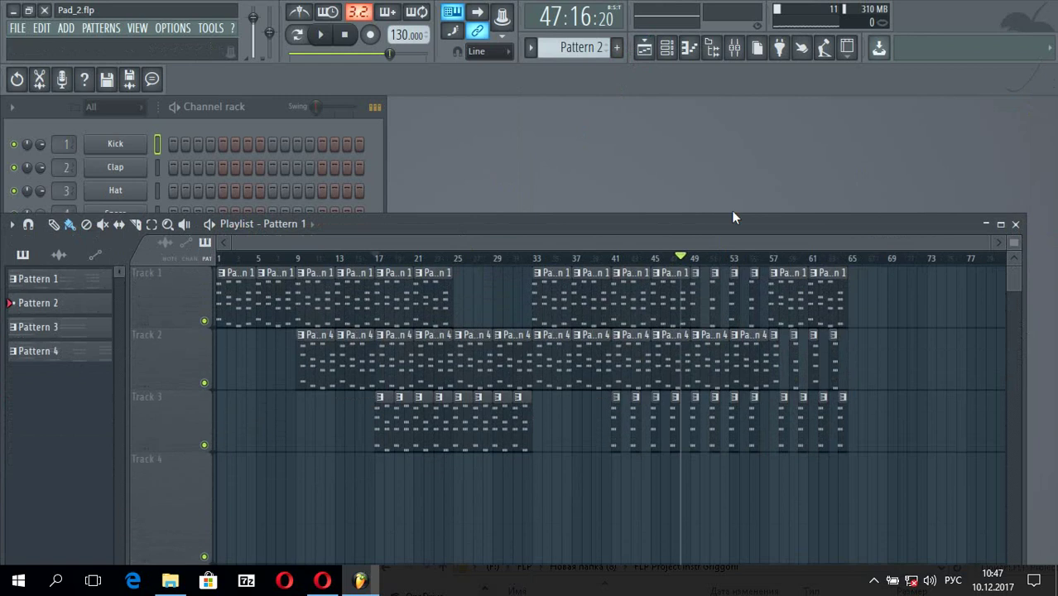
left_click_drag(495, 214, 578, 327)
left_click_drag(572, 275, 549, 120)
Start song playback and line up the epicVerb window directly above the Playlist
key("space")
left_click(317, 35)
mouse_move(550, 327)
left_mouse_down()
mouse_move(519, 266)
mouse_move(533, 324)
left_mouse_up()
left_click_drag(571, 116, 542, 155)
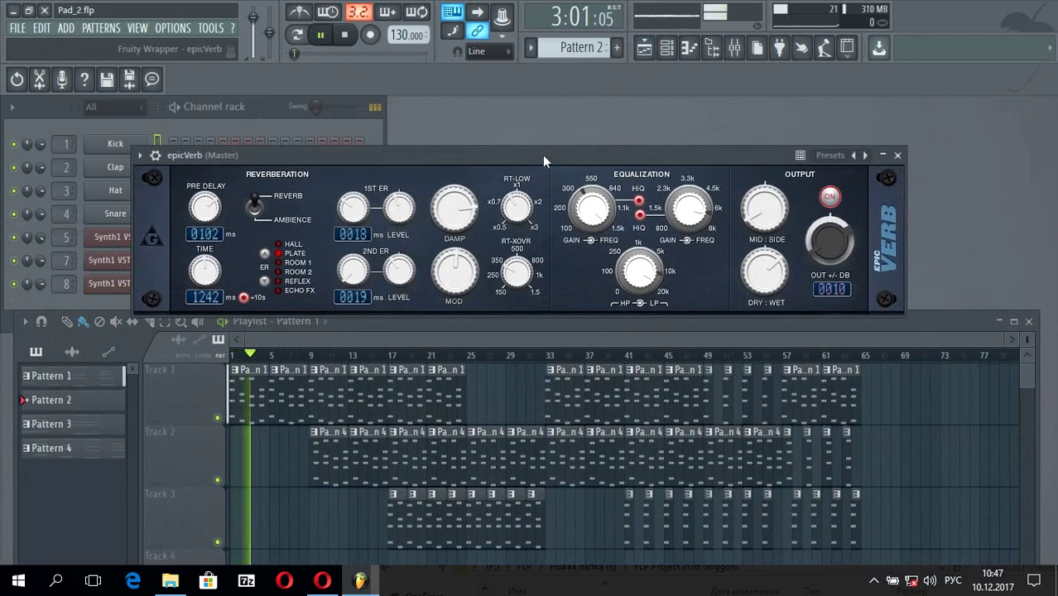
Open the mixer, bring up epicVerb from the Master track, and arrange both windows around the Playlist
left_click(734, 47)
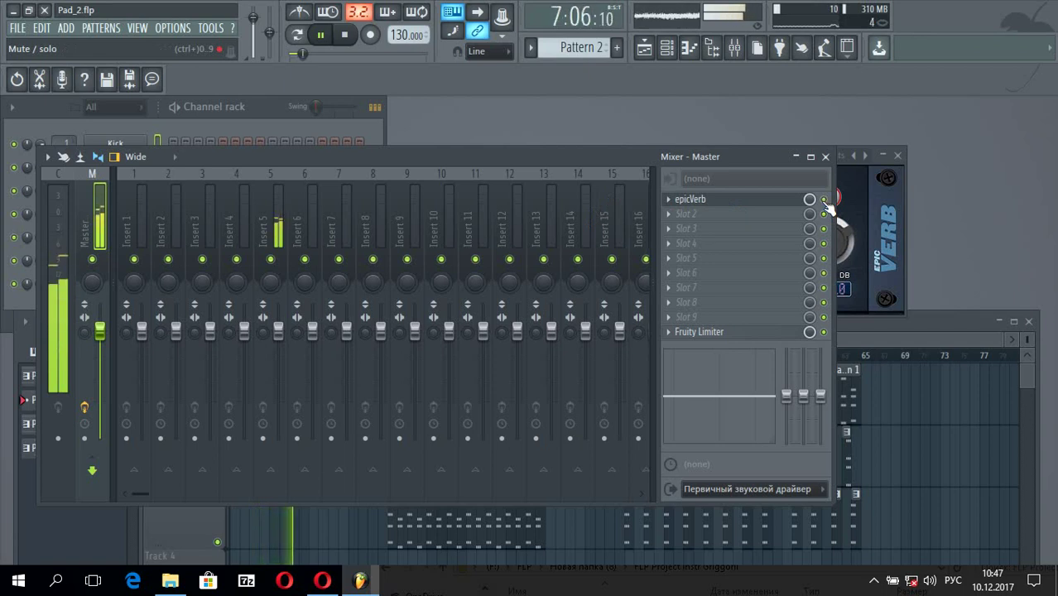
left_click(773, 206)
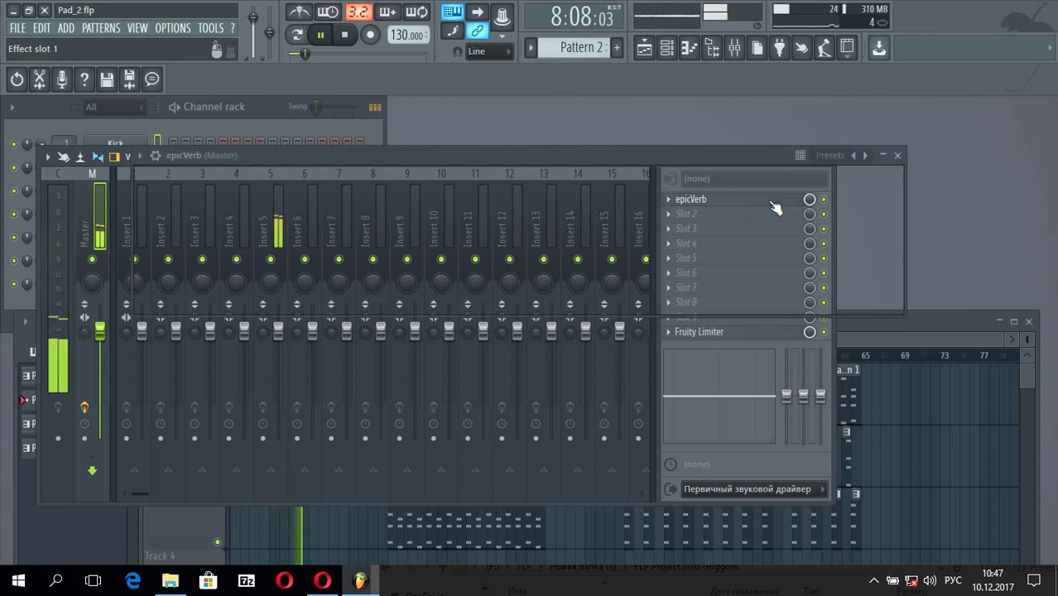
left_click_drag(564, 159, 471, 115)
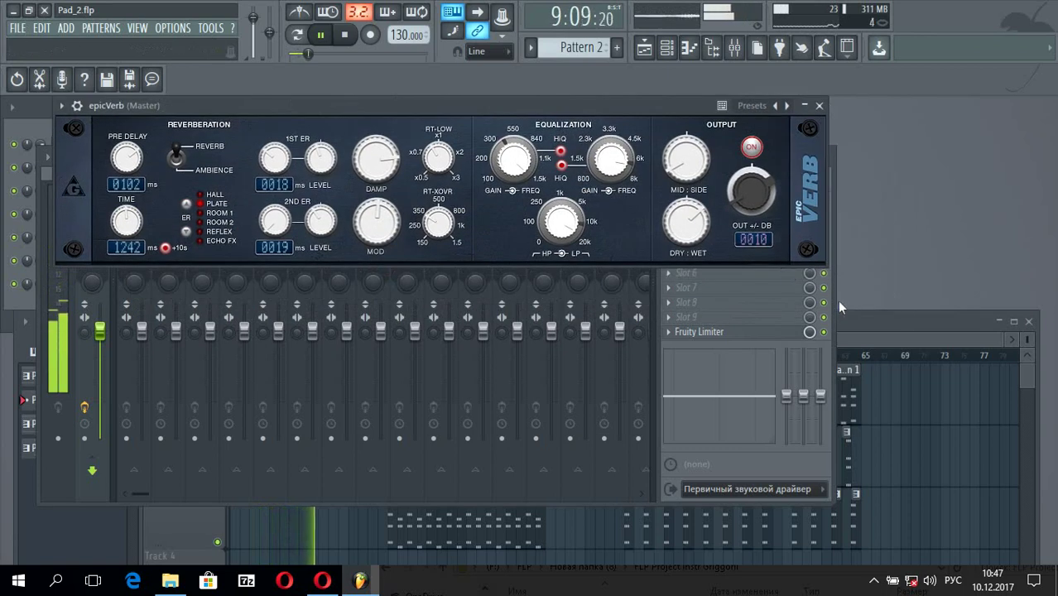
left_click(827, 369)
left_click_drag(717, 156, 717, 451)
left_click_drag(708, 320, 782, 304)
Randomize all epicVerb parameters twice while the song plays
left_click(746, 104)
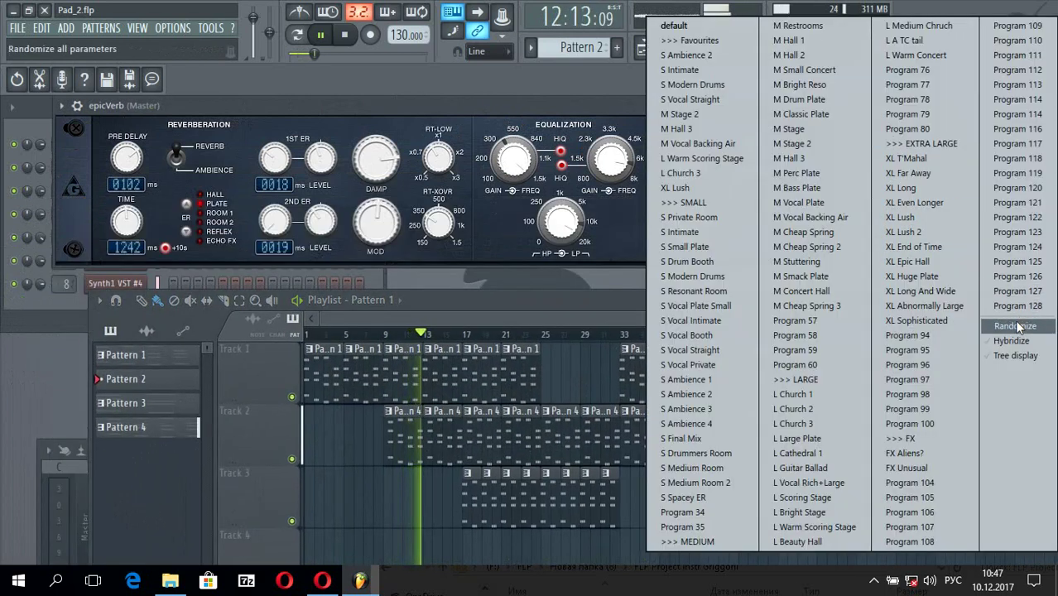
left_click(1017, 328)
left_click(746, 104)
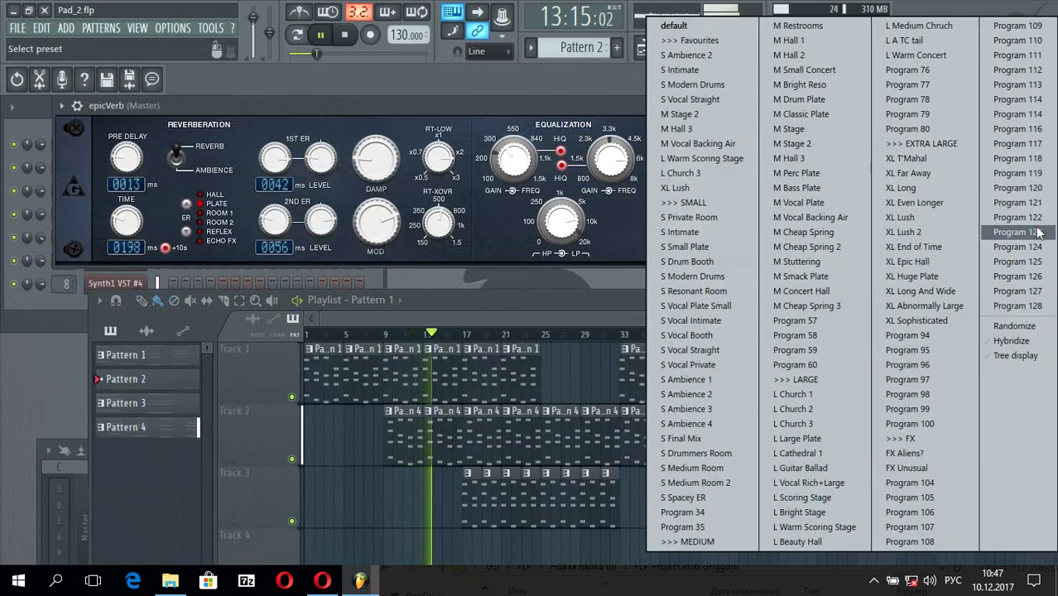
left_click(1014, 326)
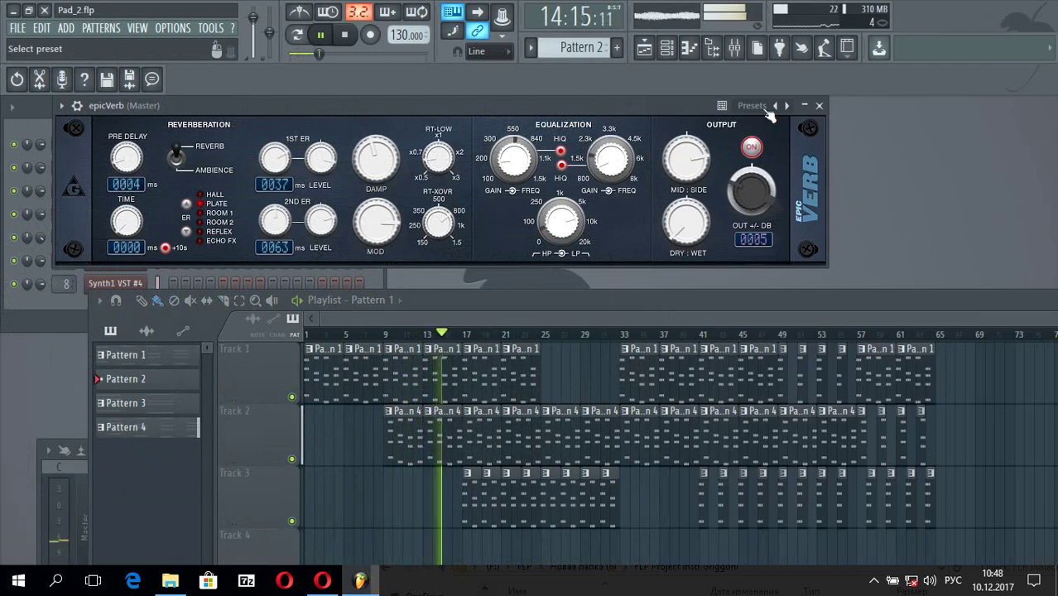
Move the Playlist aside and bring the Master mixer up beneath epicVerb so its effect slots are visible
left_click(757, 105)
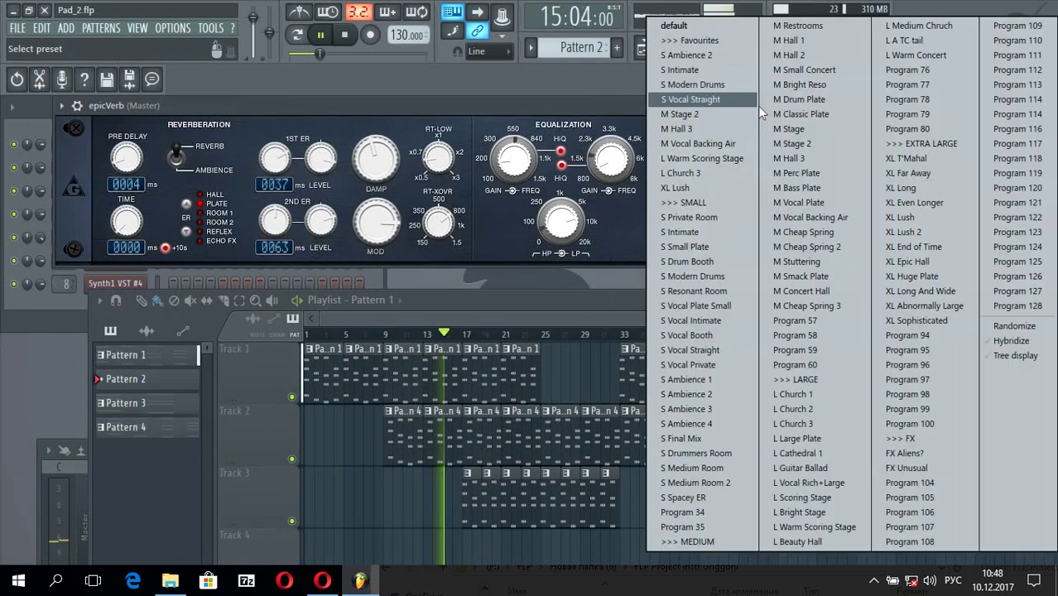
left_click(614, 299)
left_click_drag(590, 301, 837, 302)
left_click_drag(261, 450, 246, 302)
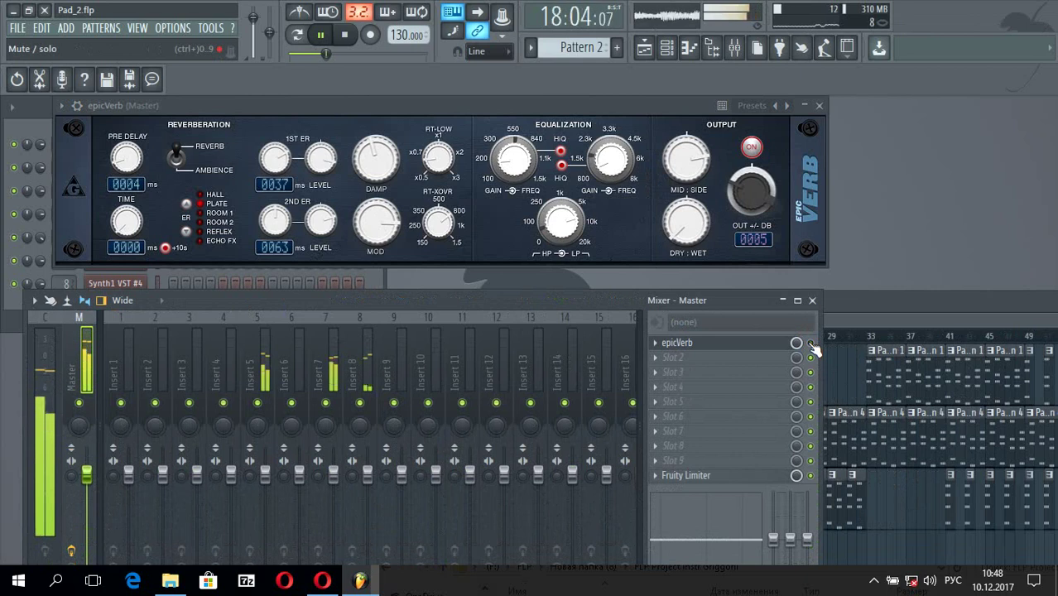
Randomize epicVerb two more times, adjusting the output level to 1 dB after the first randomization
left_click(755, 106)
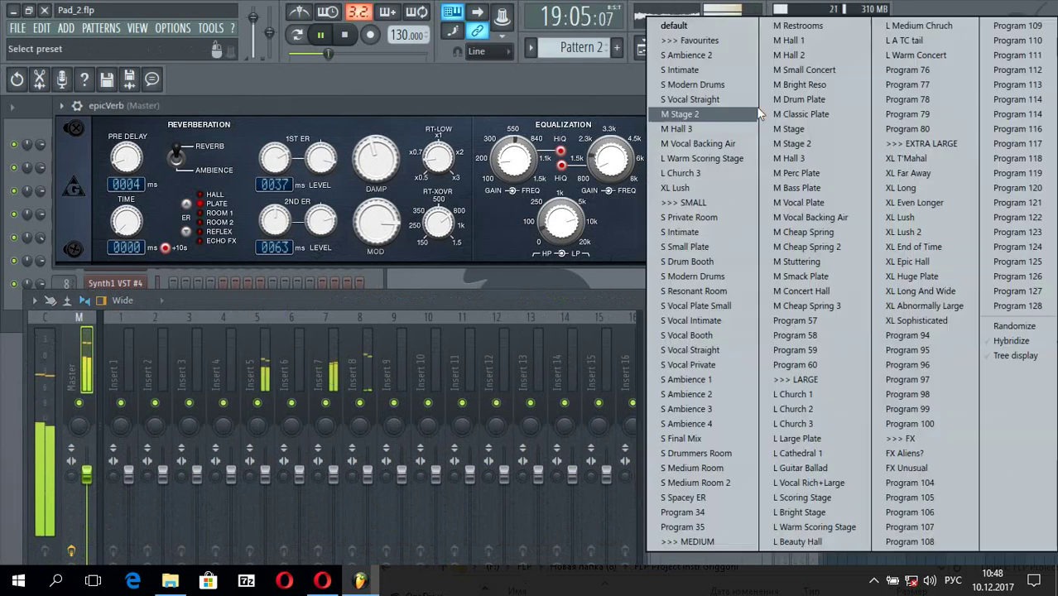
left_click(1024, 327)
left_click_drag(759, 182, 760, 192)
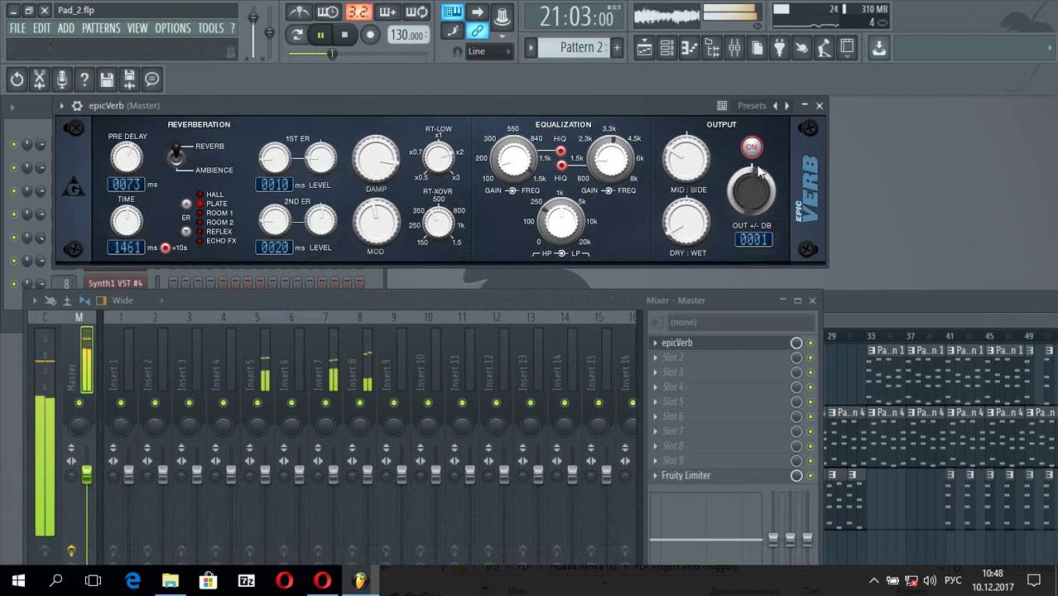
left_click(755, 106)
left_click(989, 316)
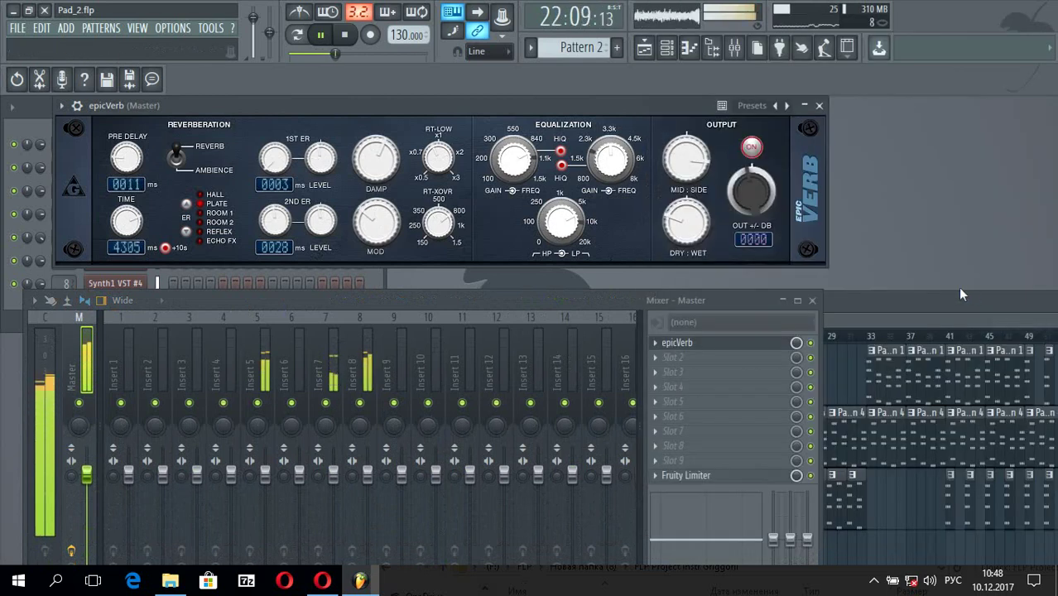
Bring the Playlist in front of the mixer and randomize epicVerb's parameters again
left_click(905, 312)
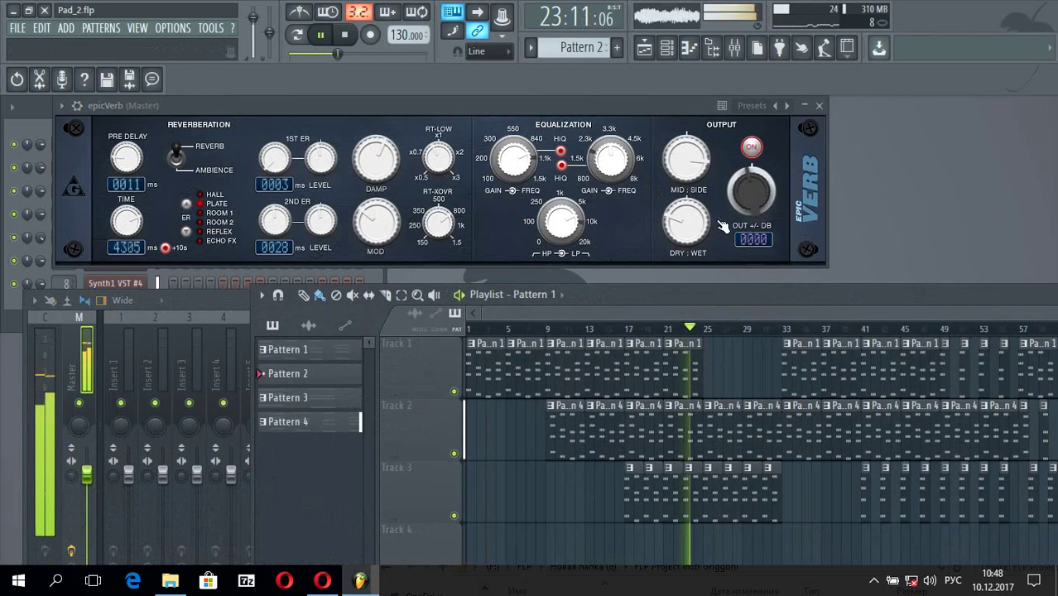
left_click(752, 105)
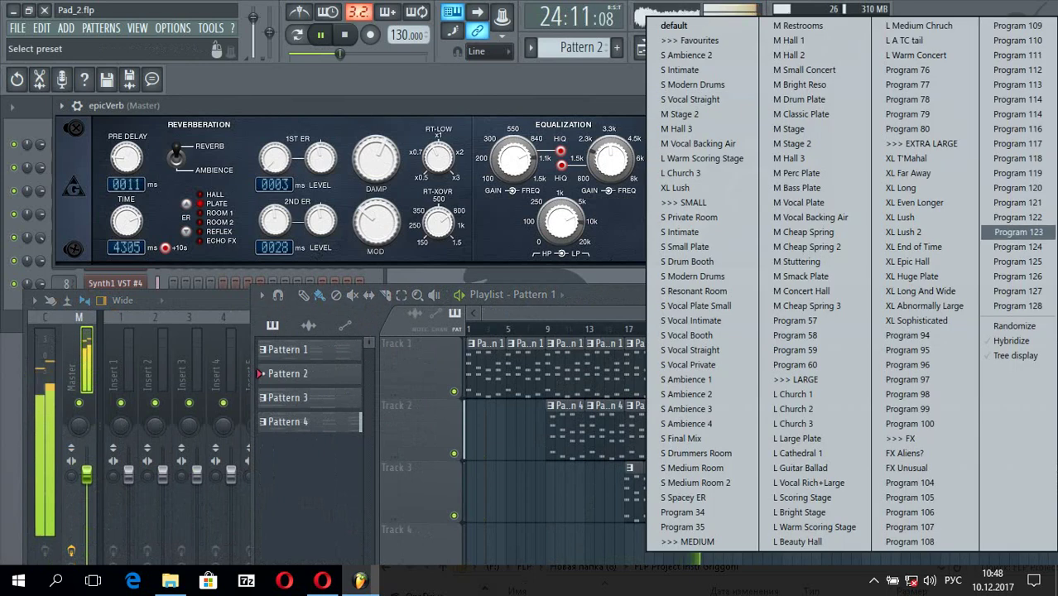
left_click(993, 328)
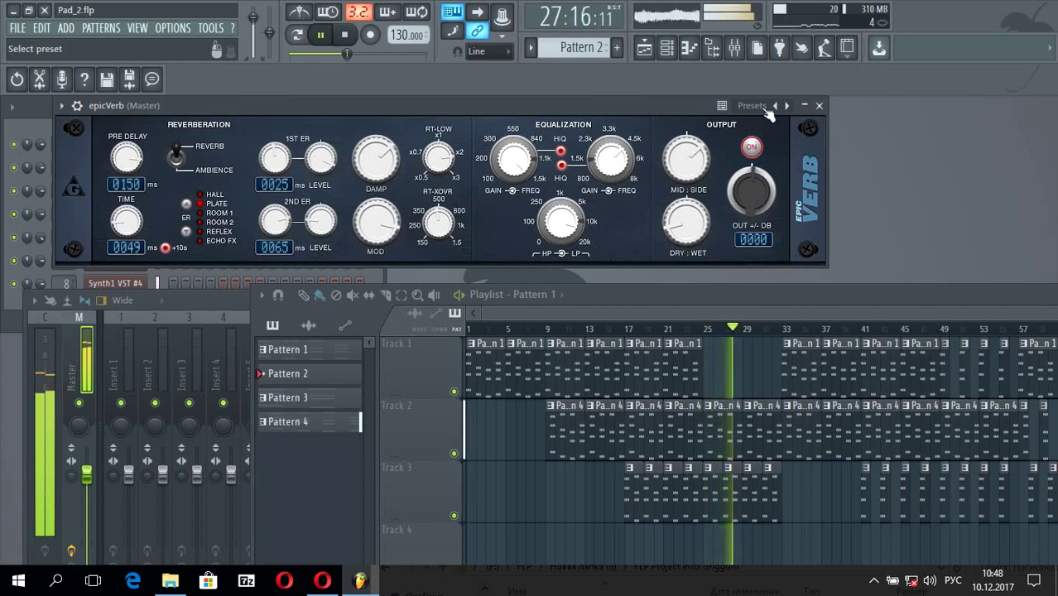
Switch epicVerb off and move the Master mixer down and aside to uncover the Playlist
left_click(751, 147)
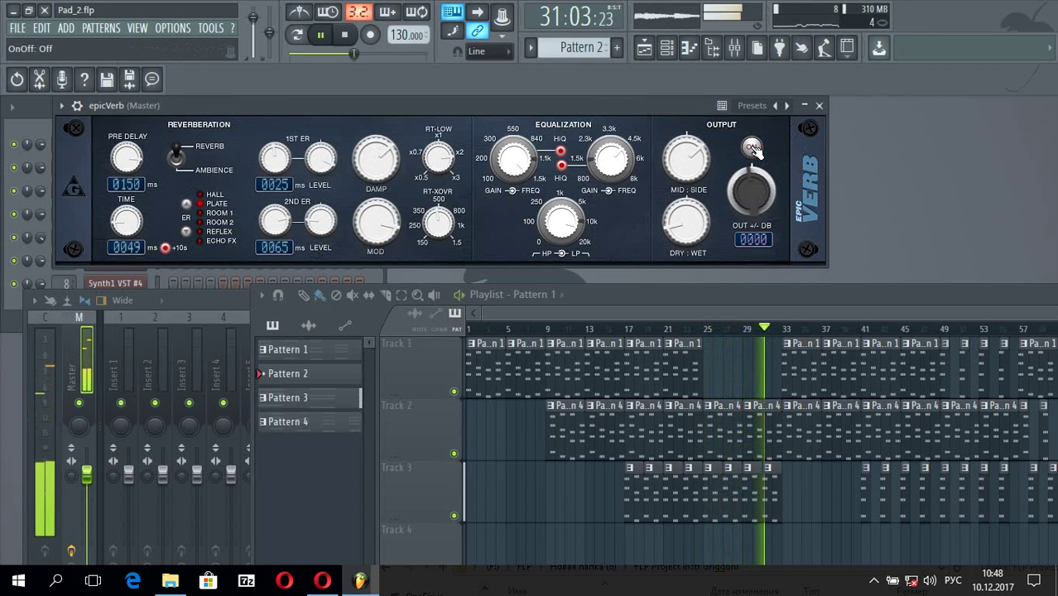
left_click(198, 288)
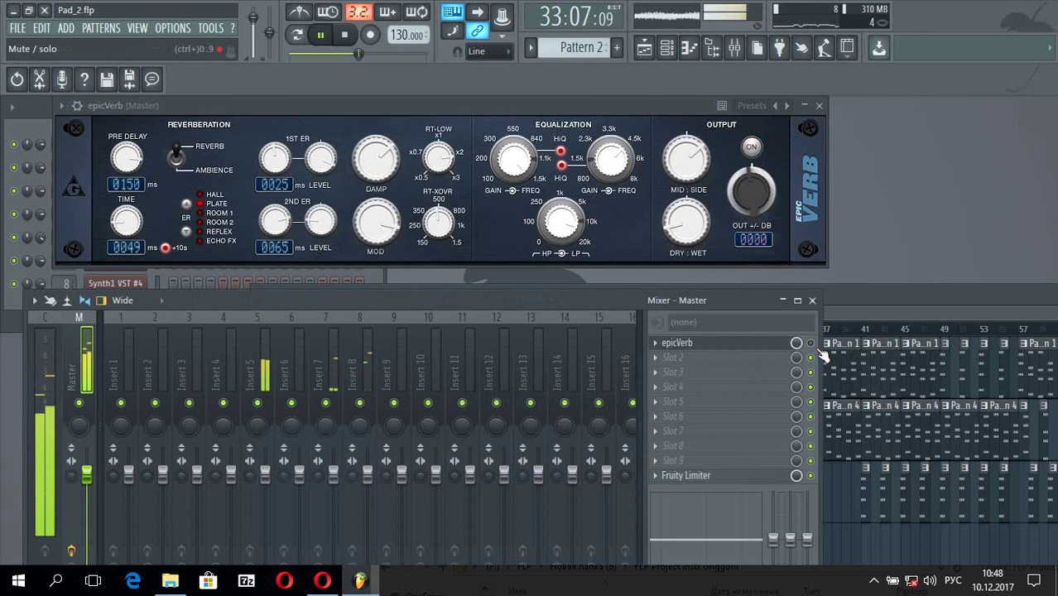
left_click_drag(722, 300, 453, 344)
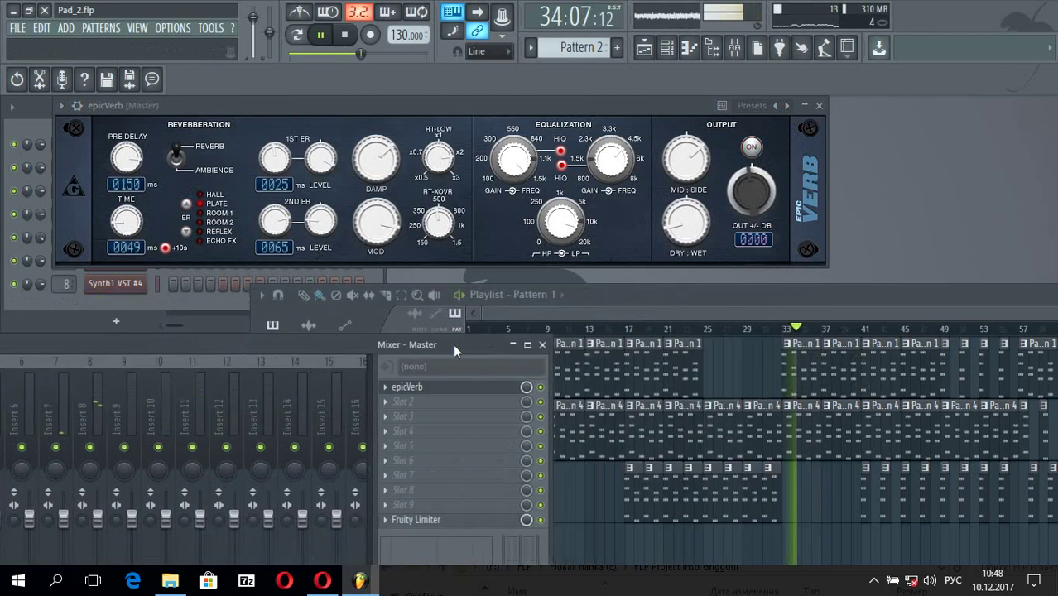
Return playback to about bar 15 with the Playlist moved aside, and switch epicVerb back on
left_click(715, 296)
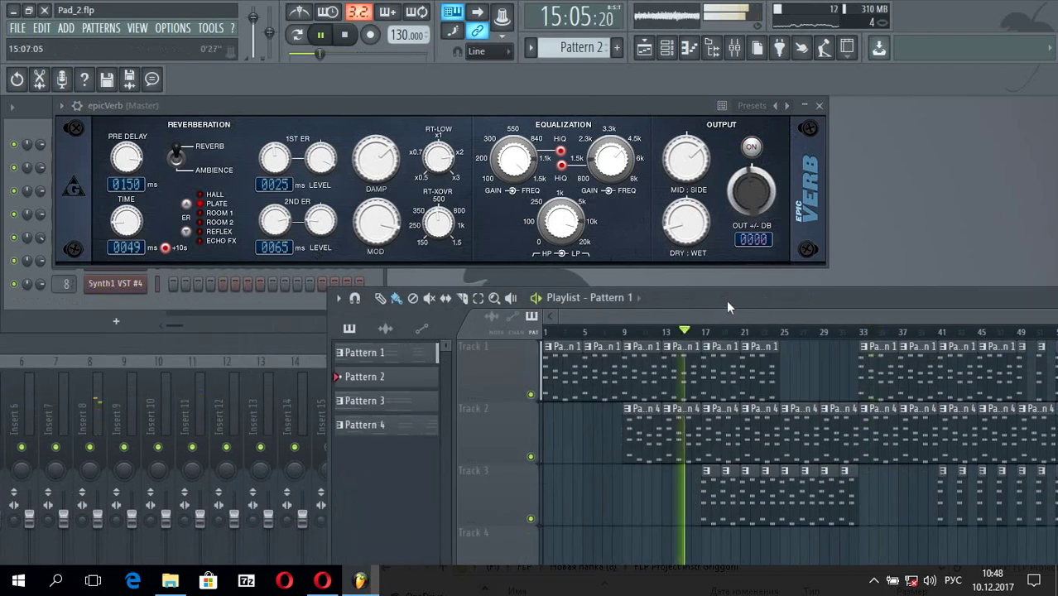
left_click_drag(726, 299, 865, 302)
left_click(751, 147)
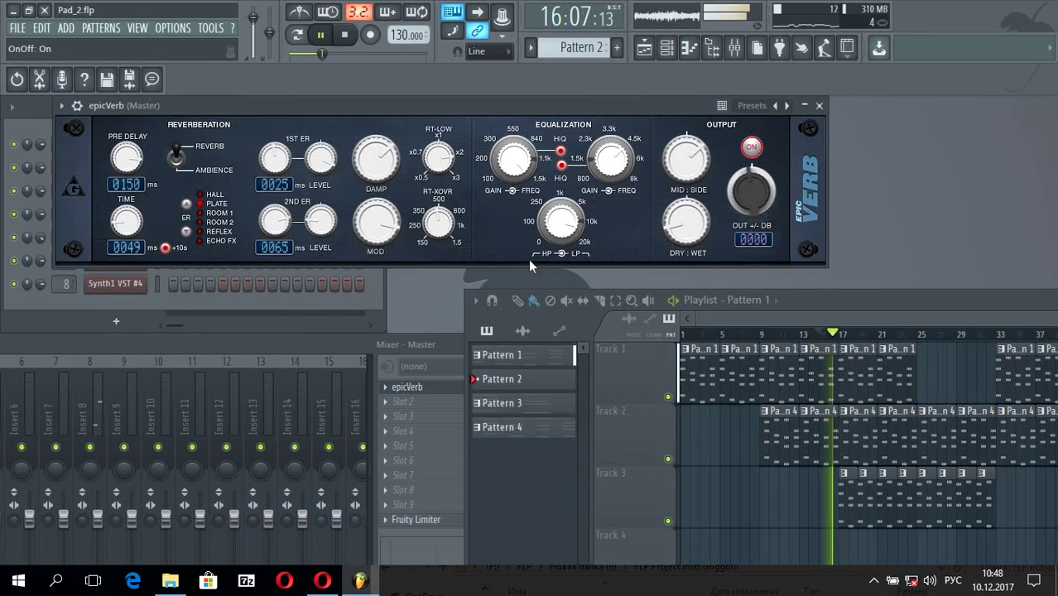
Compare the song with and without reverb by repeatedly switching epicVerb off and on, leaving it on
left_click(354, 339)
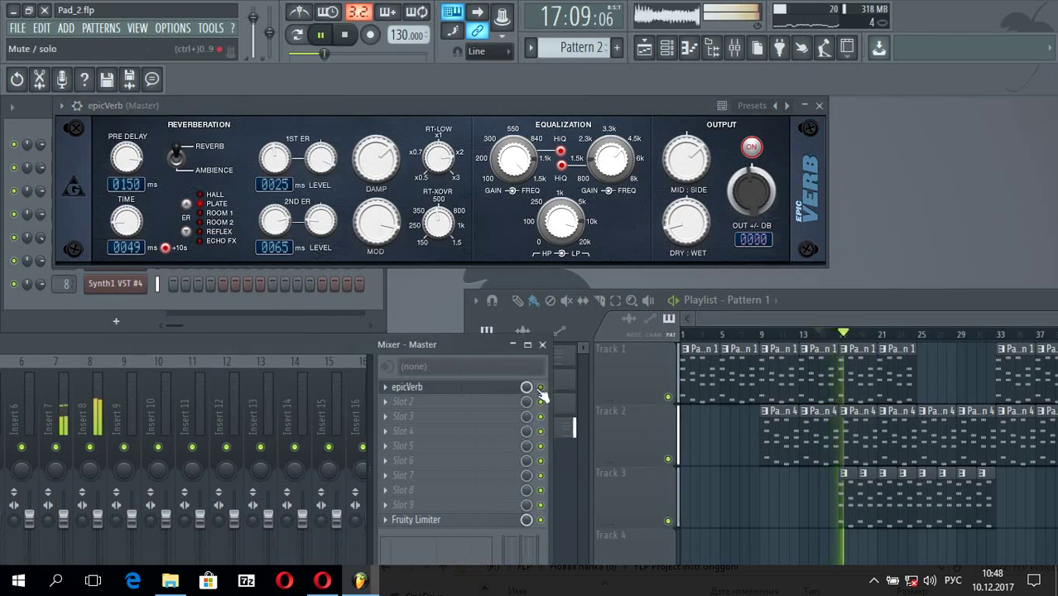
left_click(751, 147)
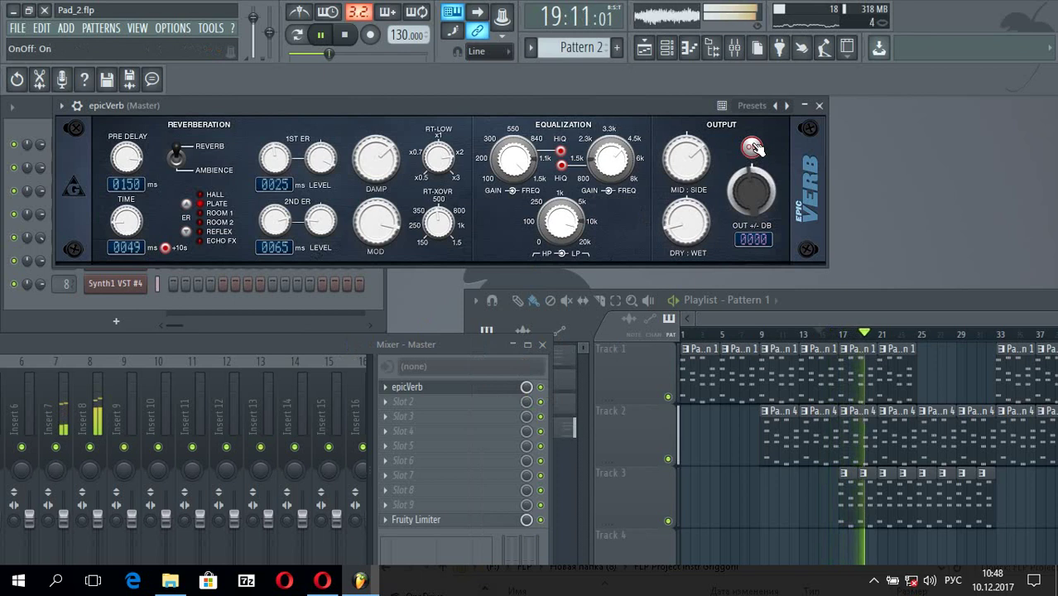
left_click(752, 148)
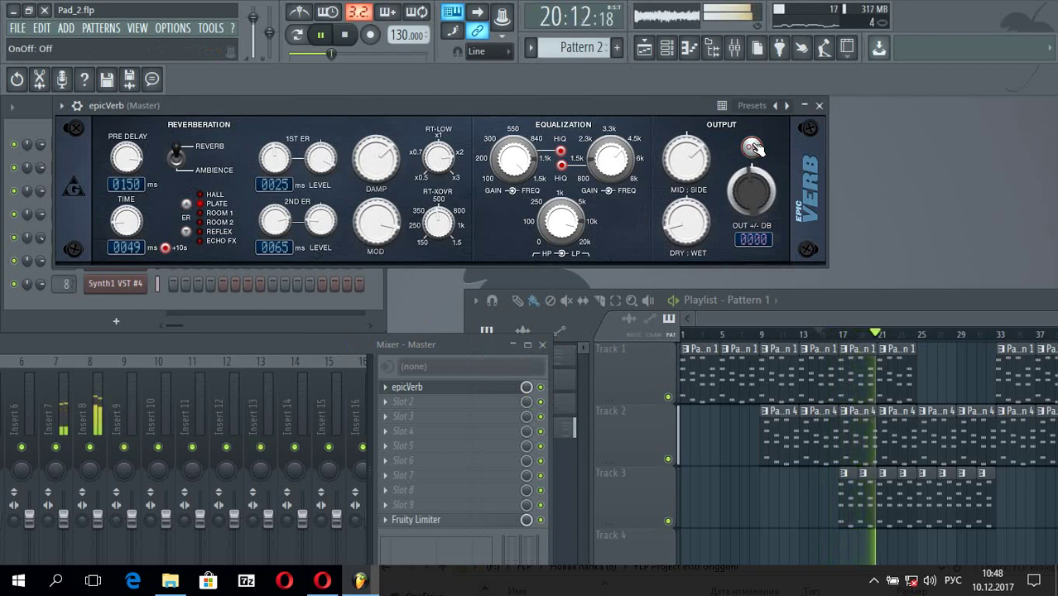
left_click(751, 147)
left_click(752, 147)
left_click(751, 148)
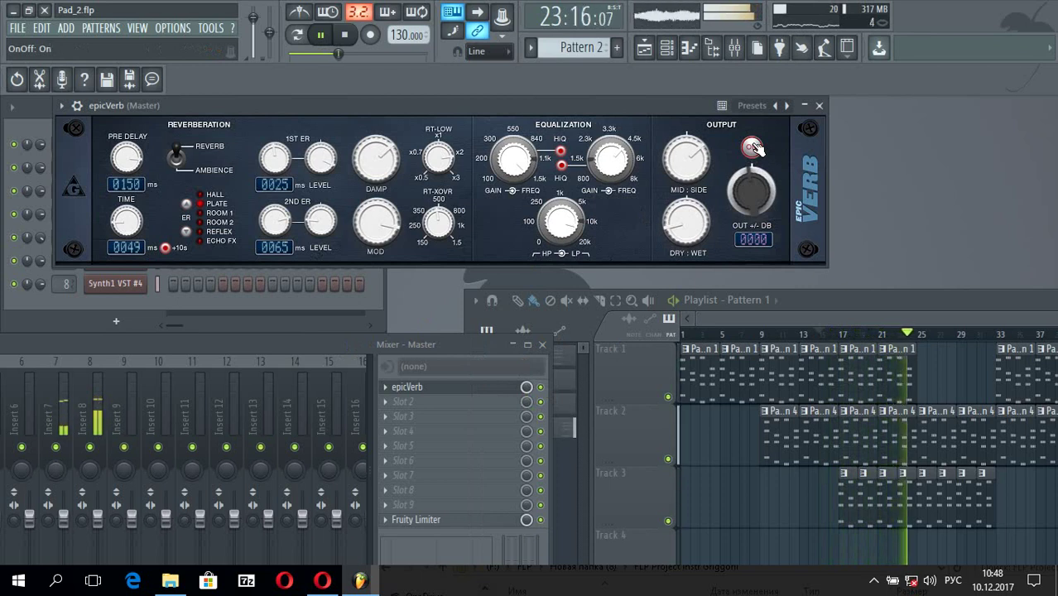
left_click(752, 147)
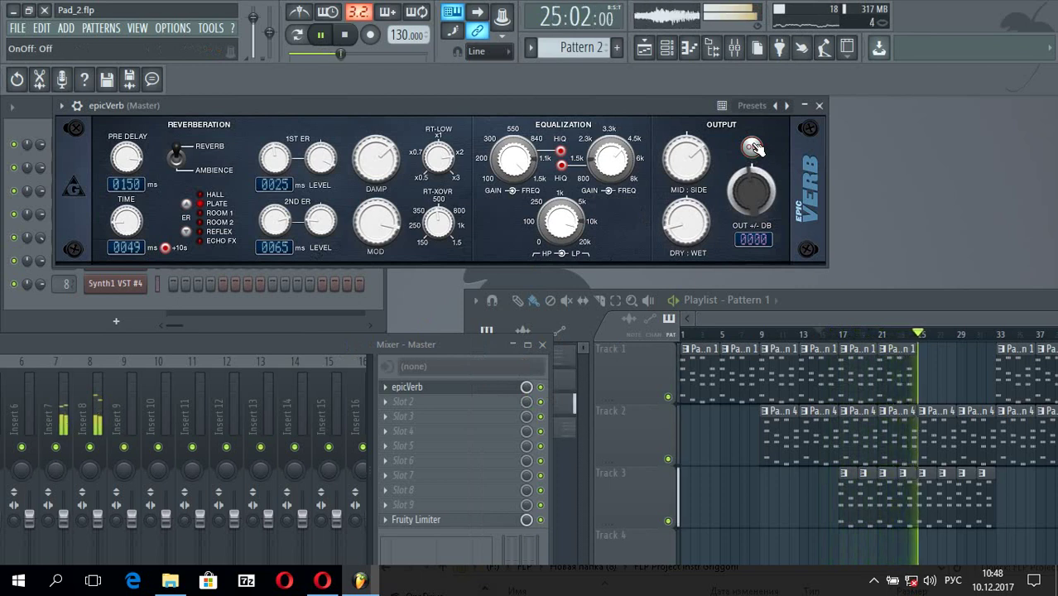
left_click(751, 147)
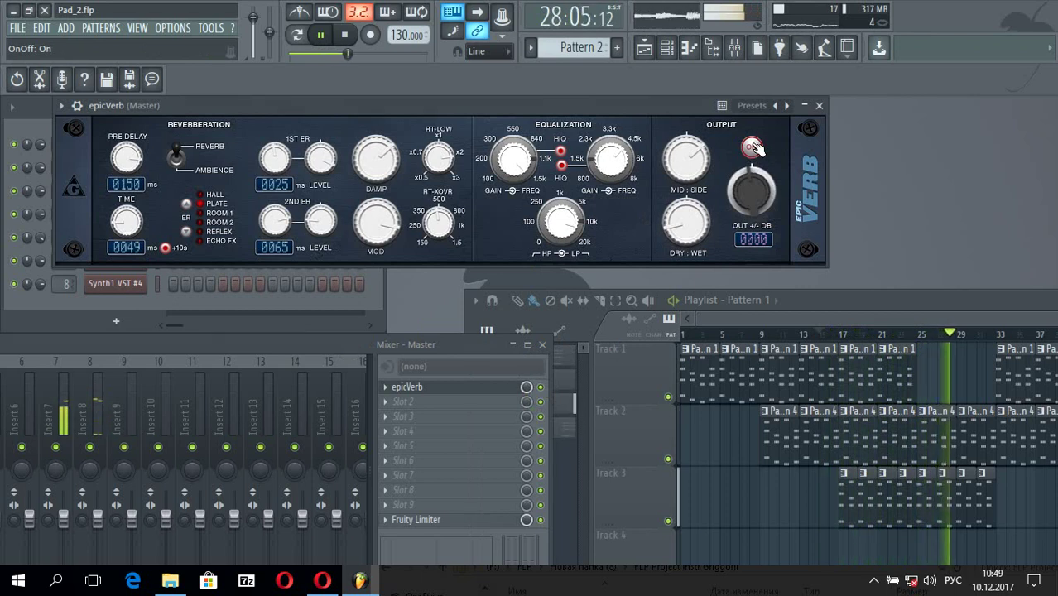
Randomize epicVerb's parameters, then restart playback from bar 9 in the Playlist
left_click(751, 105)
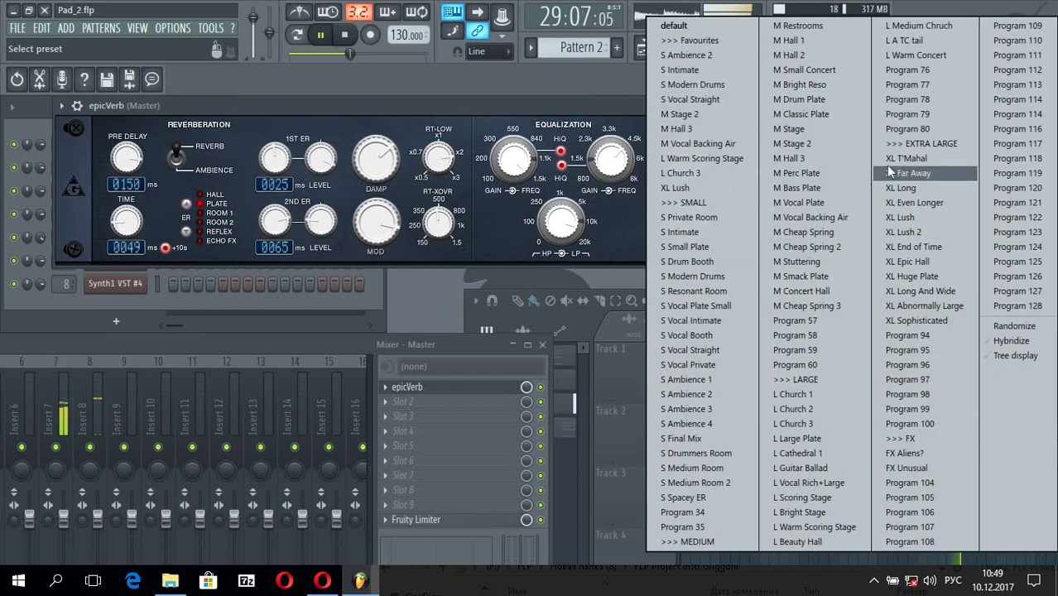
left_click(1010, 325)
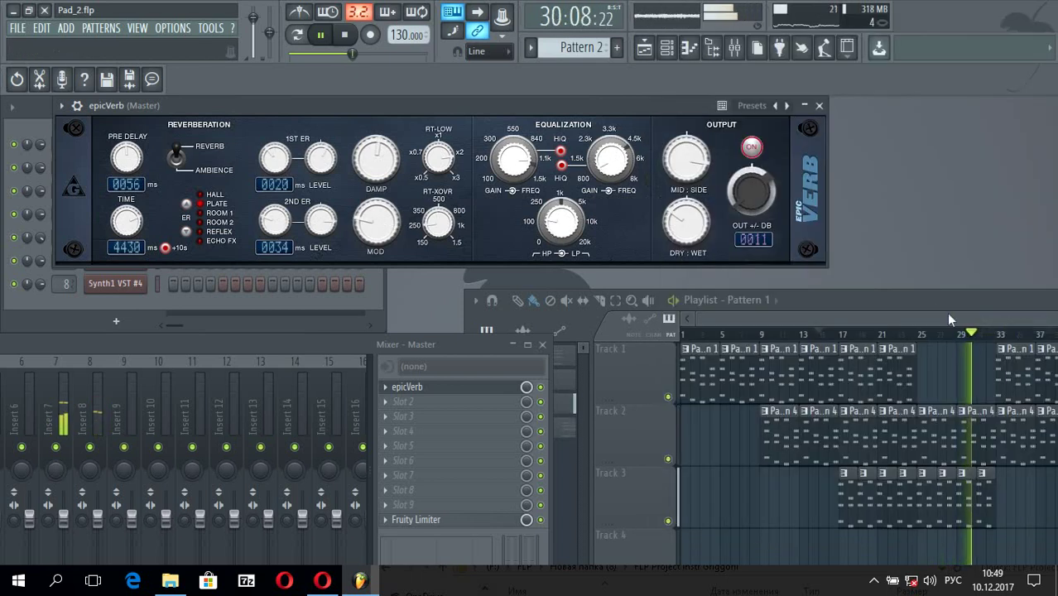
left_click_drag(936, 297, 860, 284)
left_click(686, 321)
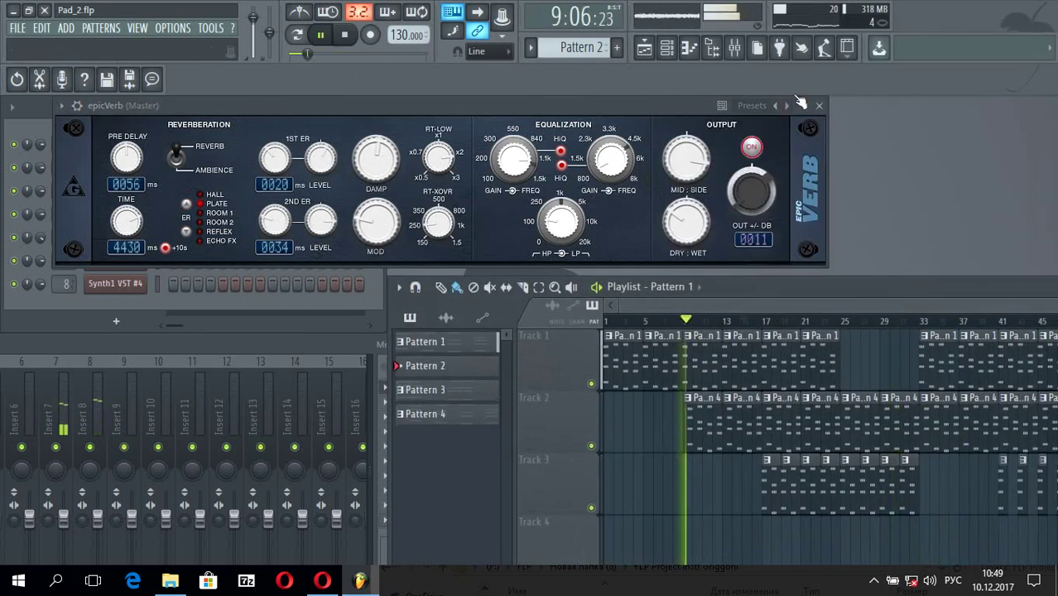
Randomize epicVerb's parameters twice from bar 9 onward and set its output level to 1 dB
left_click(760, 109)
left_click(1013, 324)
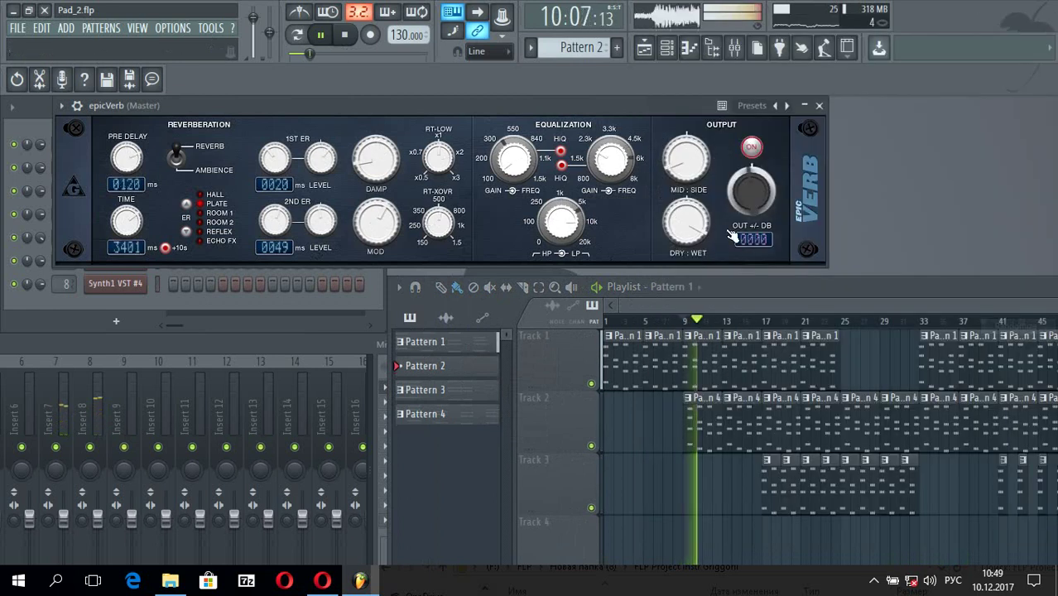
left_click(745, 105)
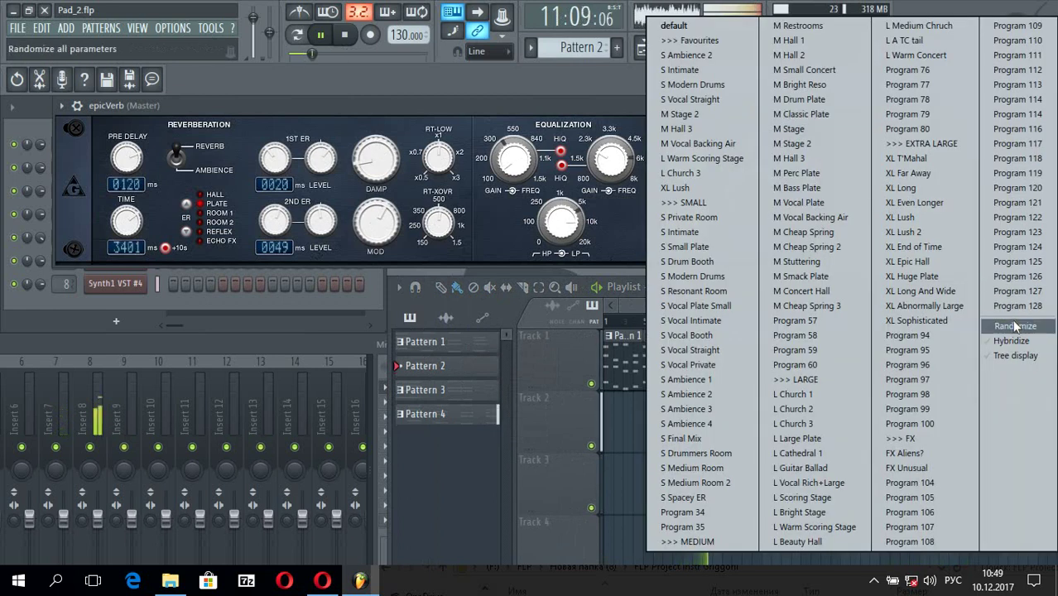
left_click(1011, 326)
left_click_drag(749, 188, 745, 190)
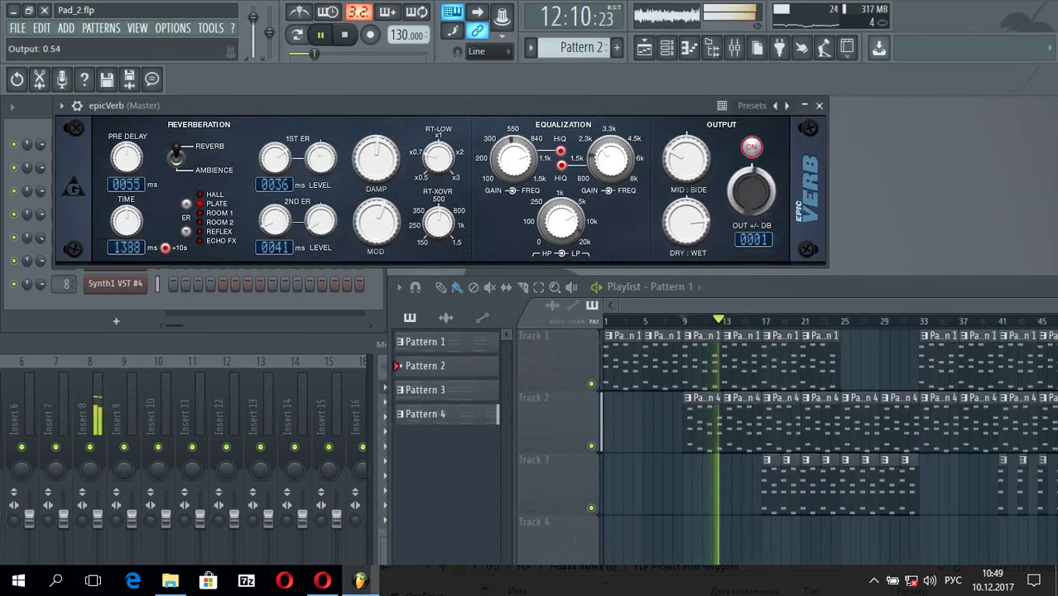
Randomize epicVerb's parameters again and set its output level to 0 dB
left_click(752, 105)
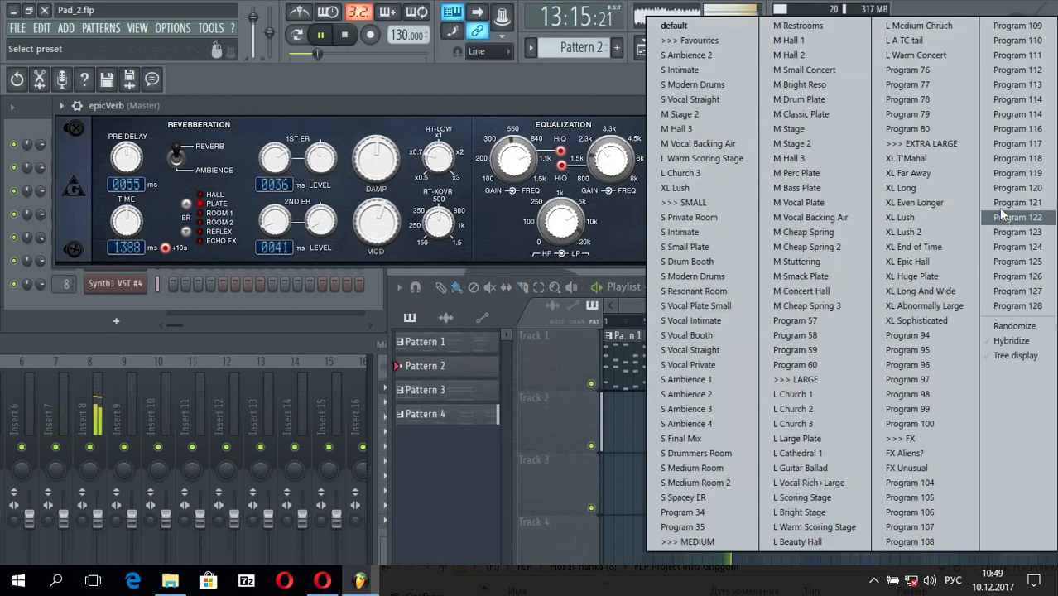
left_click(1007, 320)
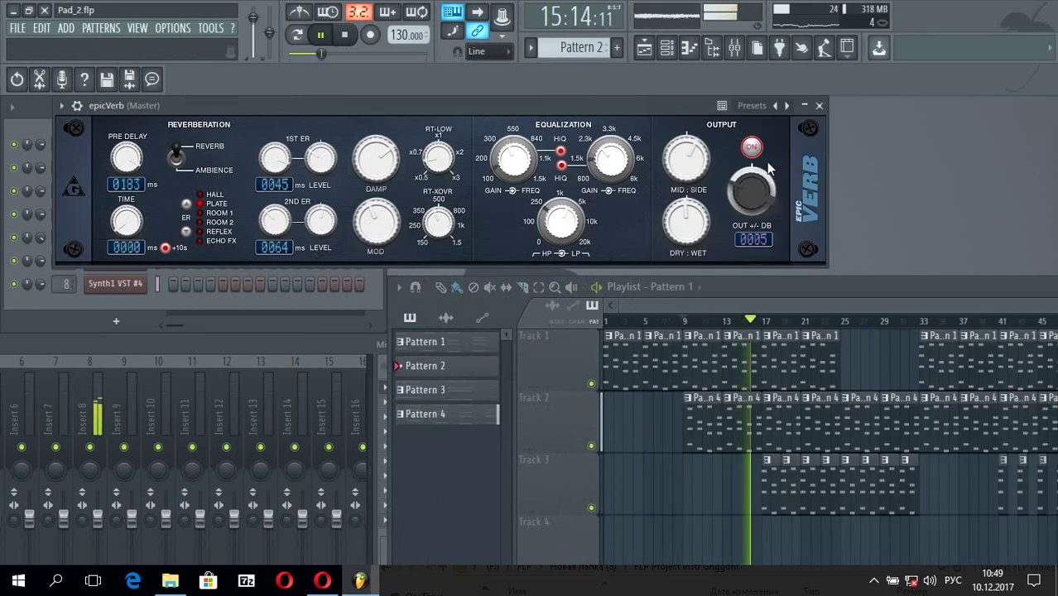
left_click_drag(750, 190, 751, 189)
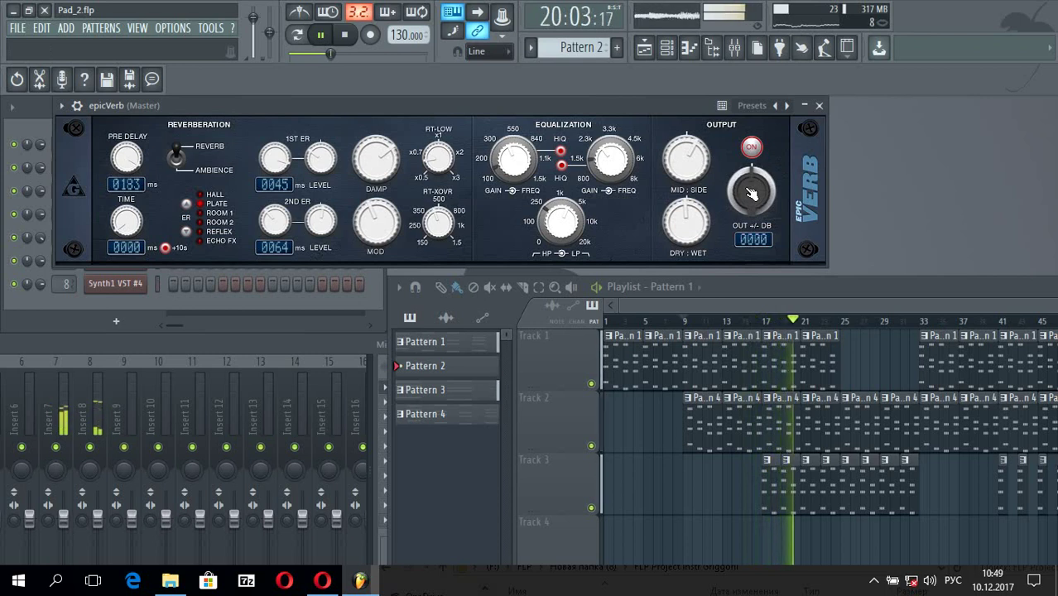
Open the Dolby settings in the properties of the default Windows playback speakers
right_click(929, 580)
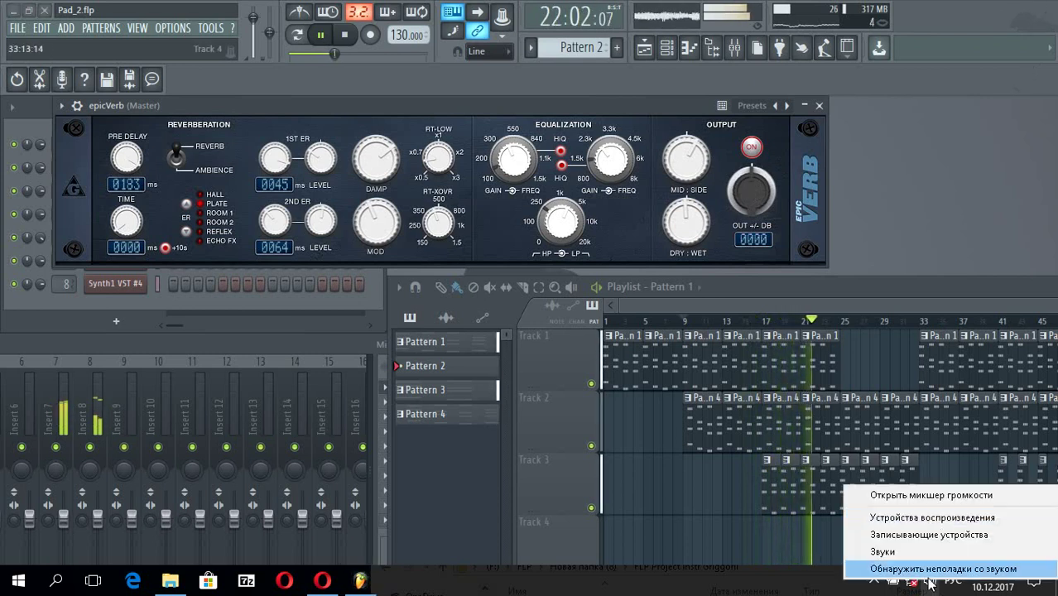
left_click(960, 517)
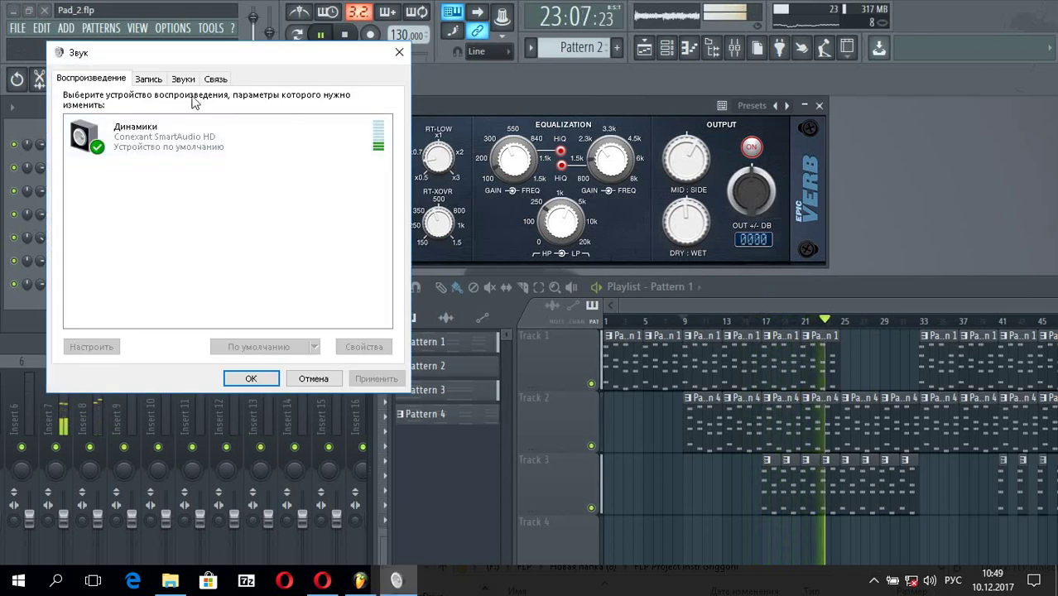
left_click(152, 80)
left_click(91, 79)
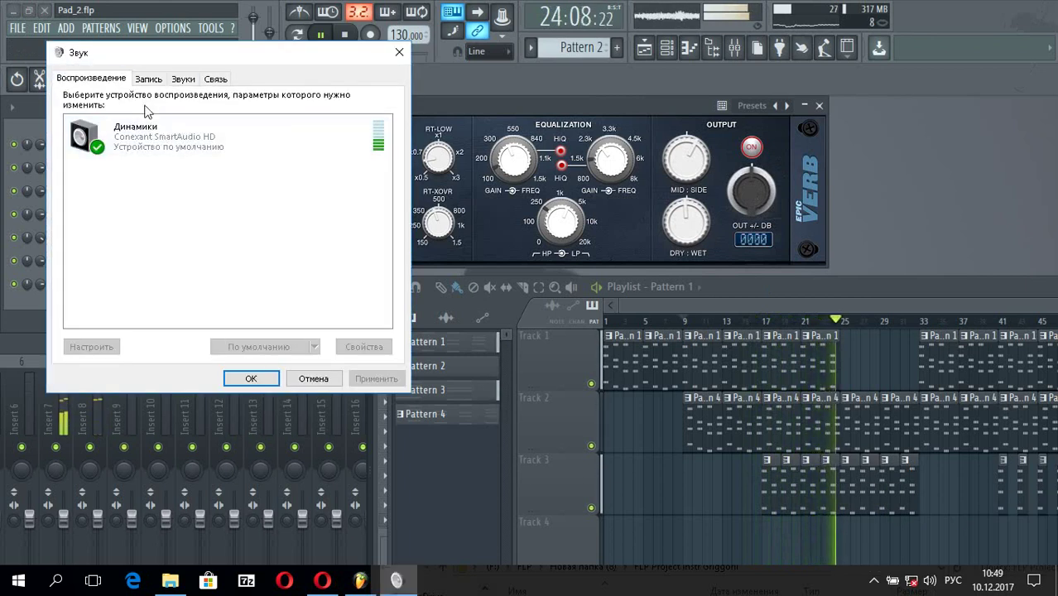
left_click(181, 135)
double_click(181, 135)
left_click(220, 137)
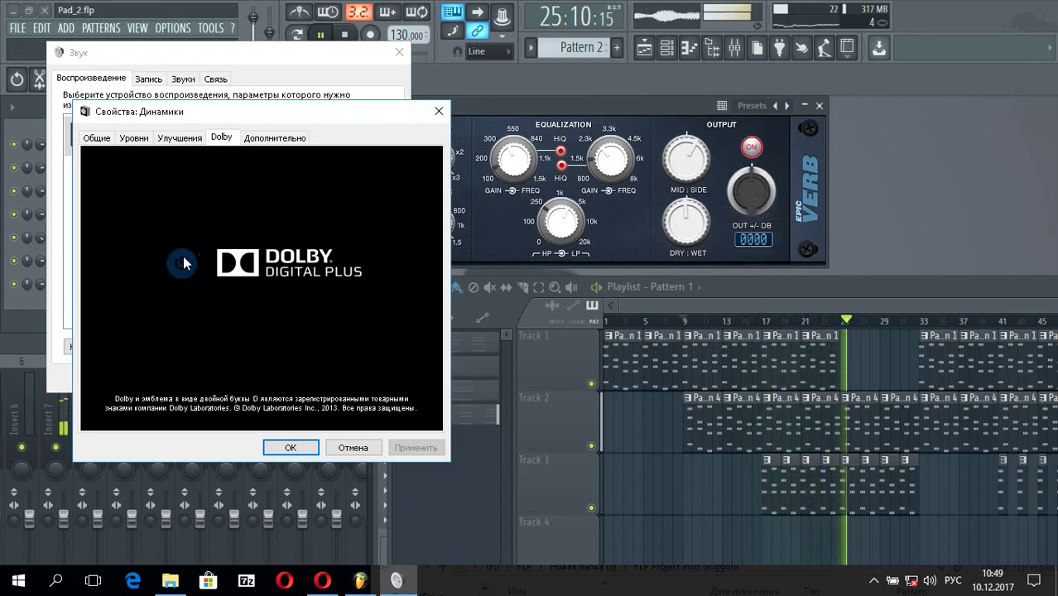
Compare the sound by repeatedly toggling Dolby Digital Plus, first with epicVerb on and again with it switched off
left_click(182, 263)
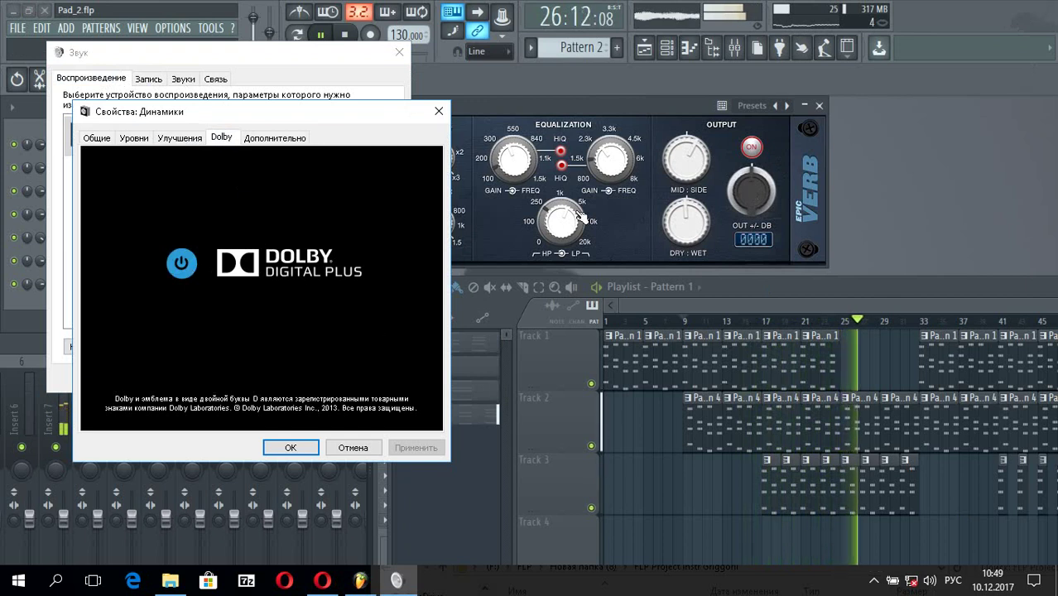
left_click(181, 263)
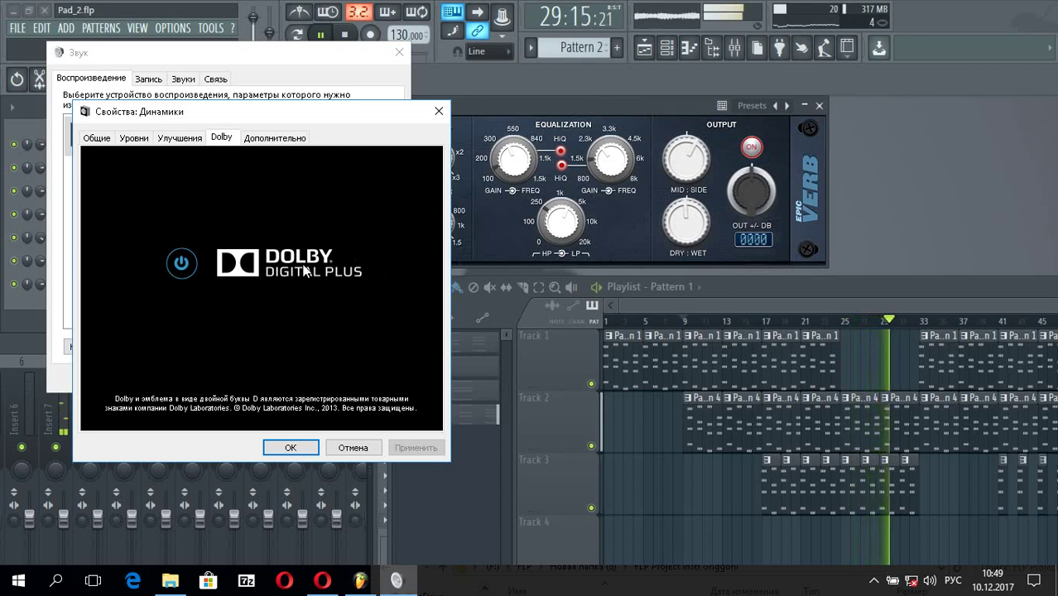
left_click(181, 263)
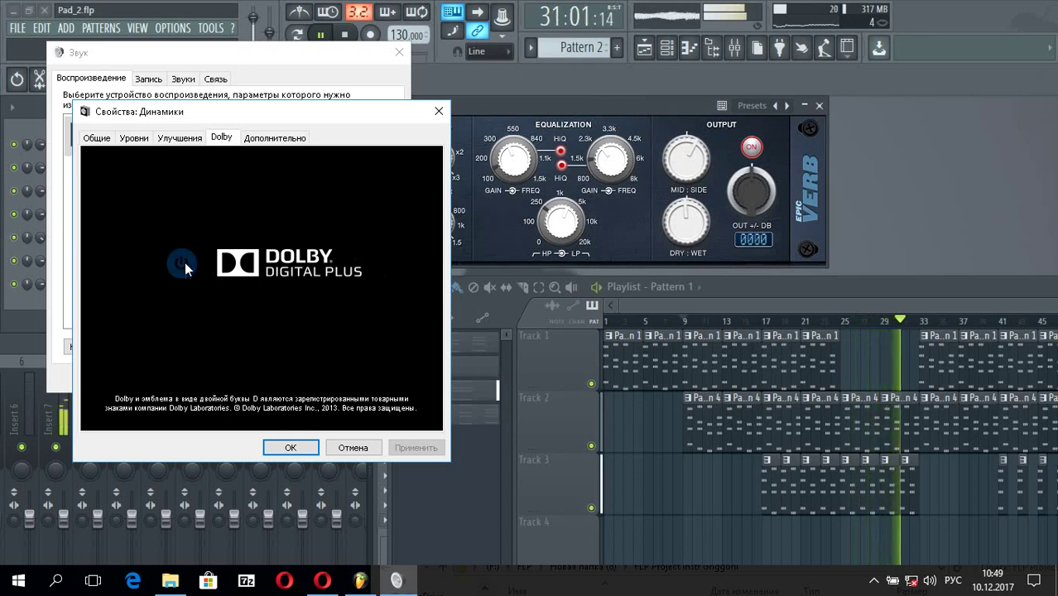
left_click(752, 149)
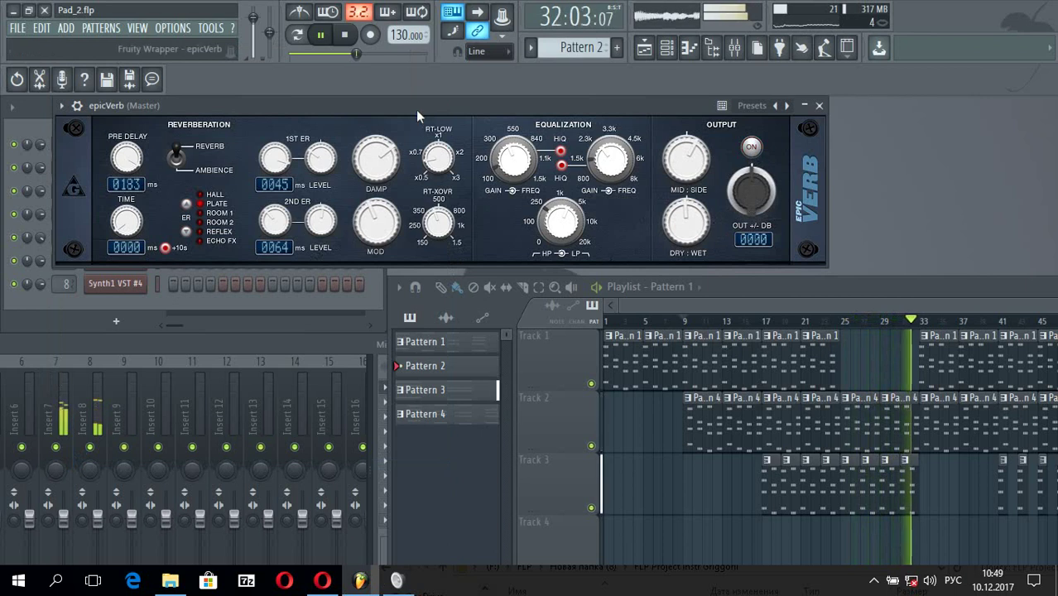
left_click_drag(416, 109, 428, 116)
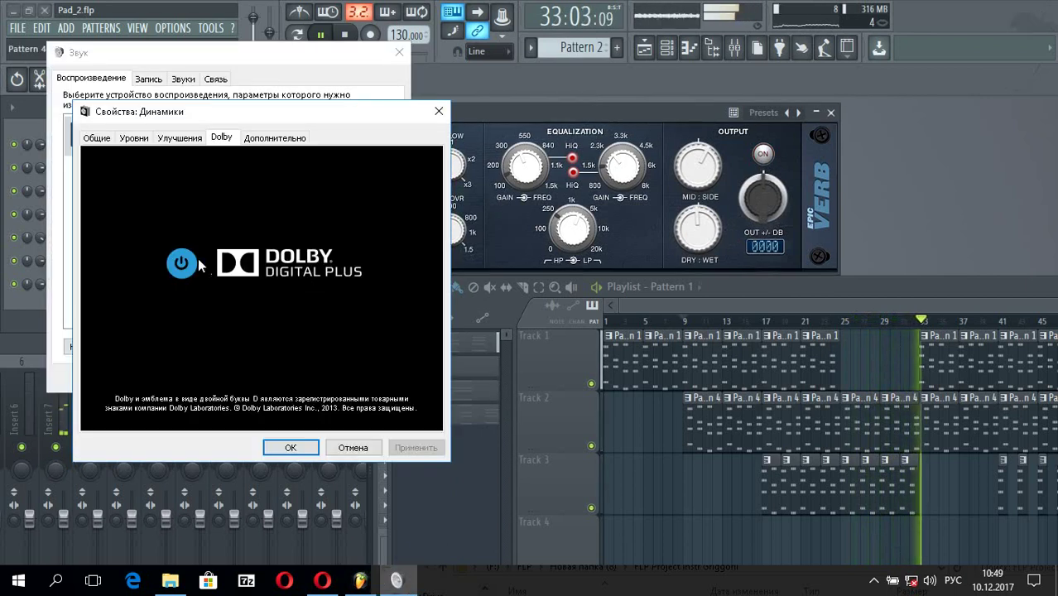
left_click(185, 263)
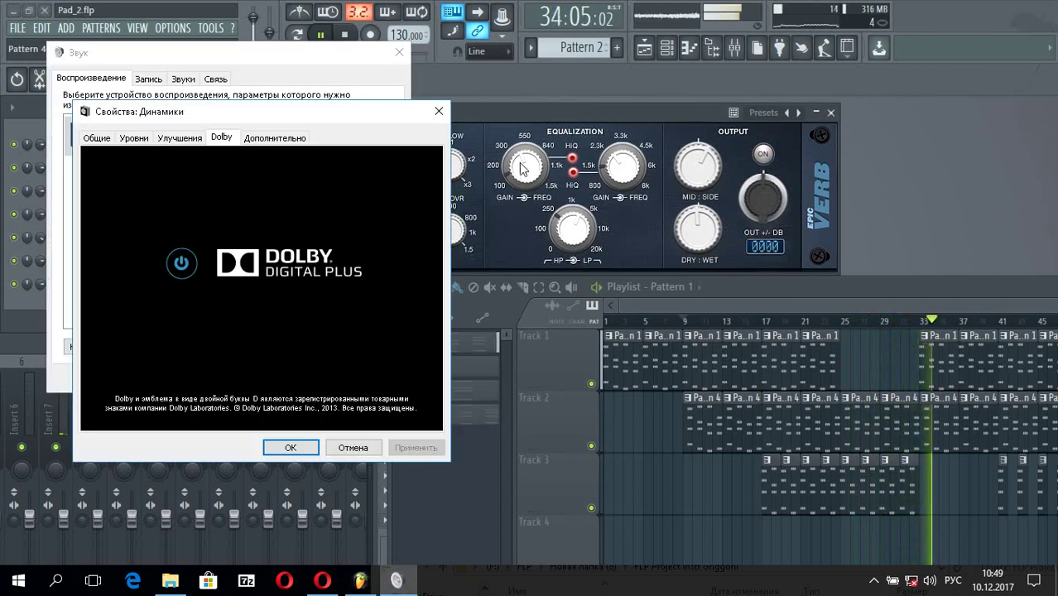
Close the speaker properties and Sound dialogs, then switch epicVerb back on
left_click(438, 111)
left_click(401, 55)
left_click(762, 154)
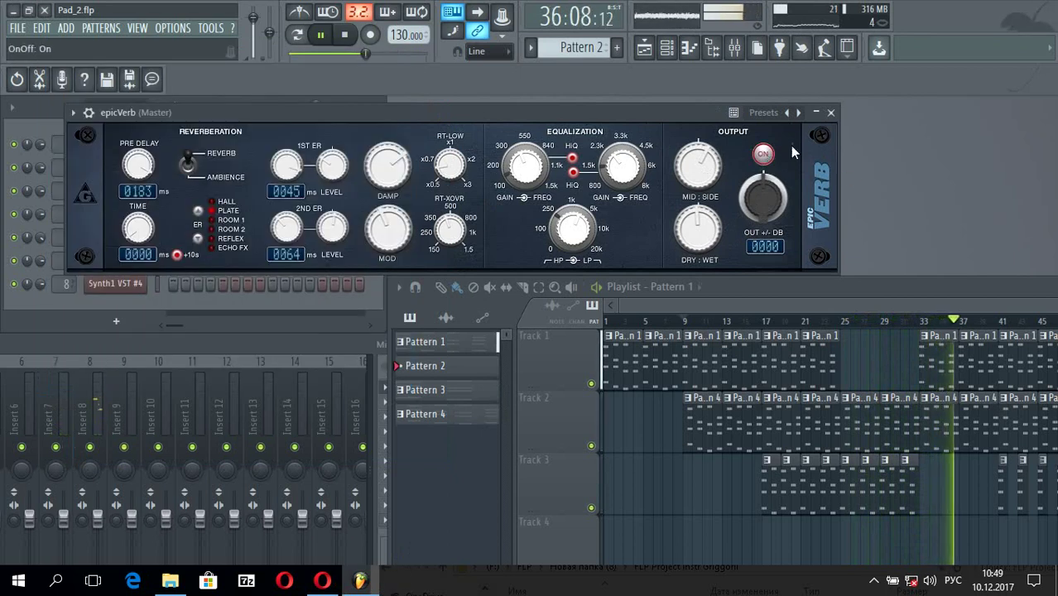
Randomize epicVerb's parameters and reposition the Playlist so the whole song arrangement fits on screen
left_click(763, 112)
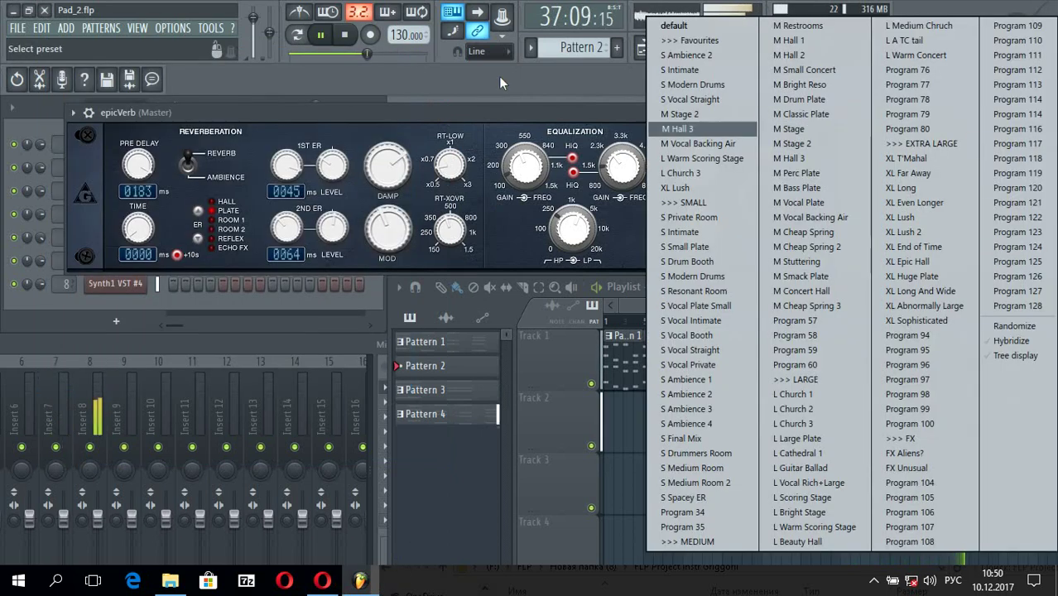
left_click(510, 108)
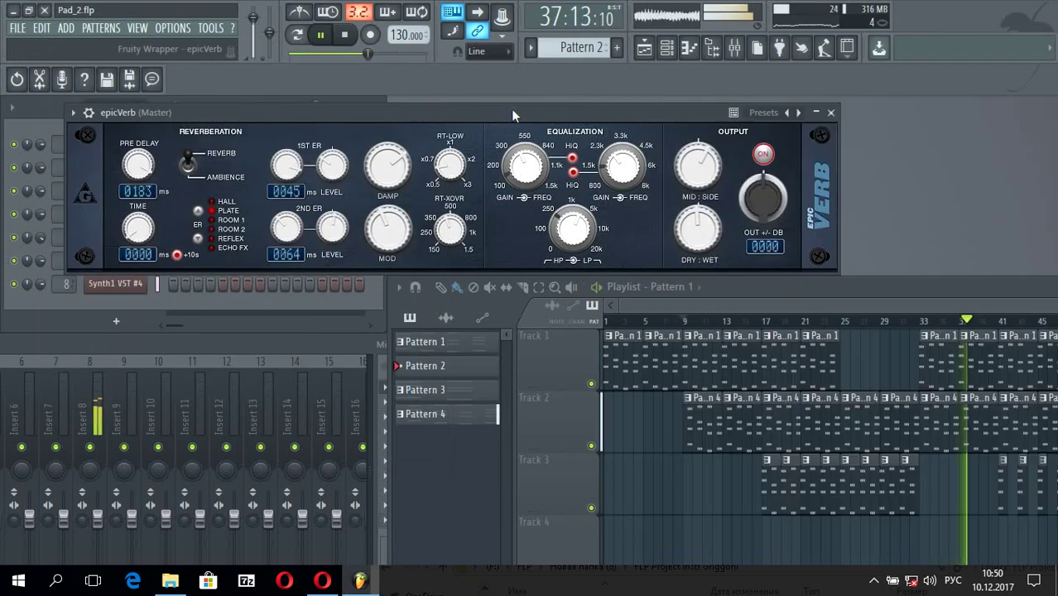
left_click(770, 112)
left_click(1045, 328)
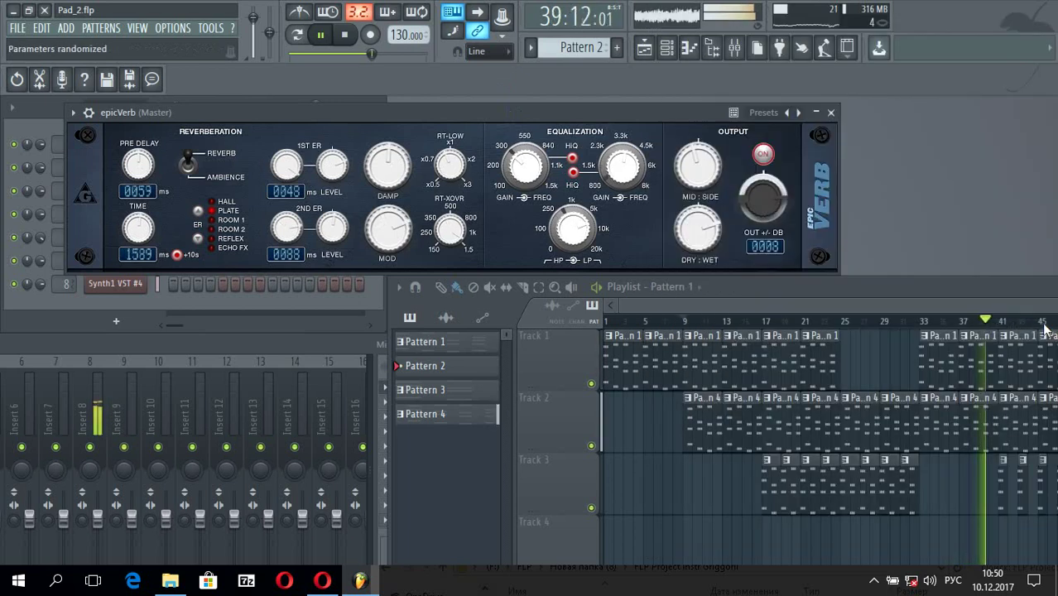
left_click_drag(976, 286, 671, 290)
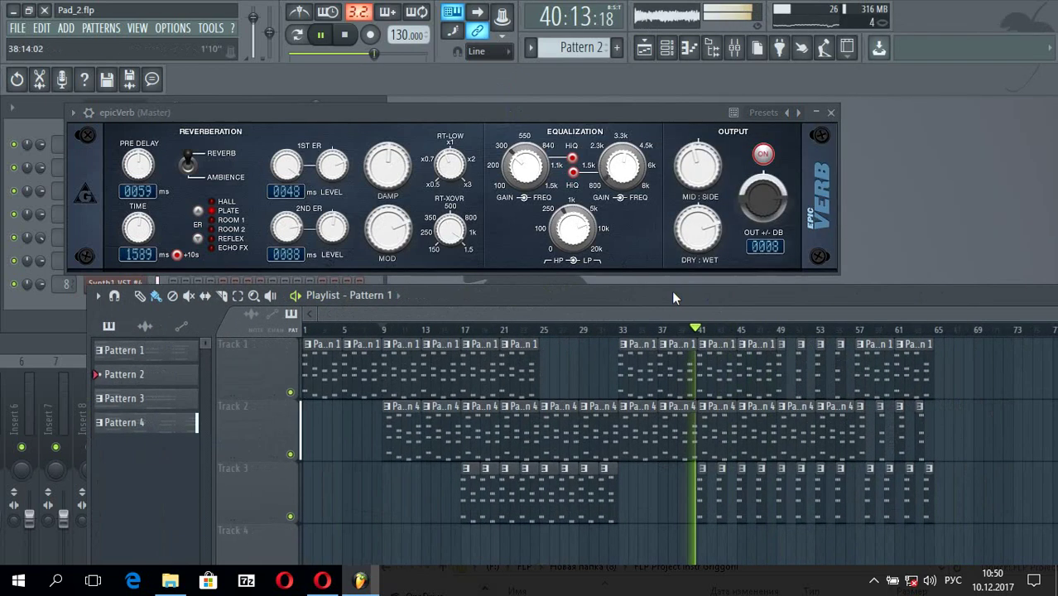
Review epicVerb's VST wrapper settings with its window moved aside, then return to the plugin's control interface
left_click(89, 112)
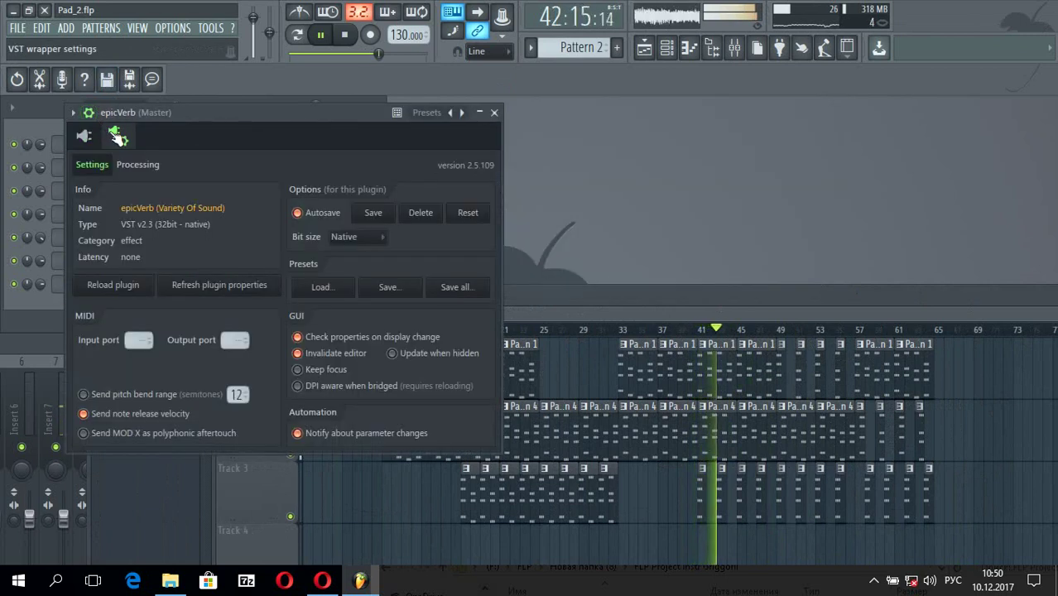
left_click_drag(229, 119, 299, 129)
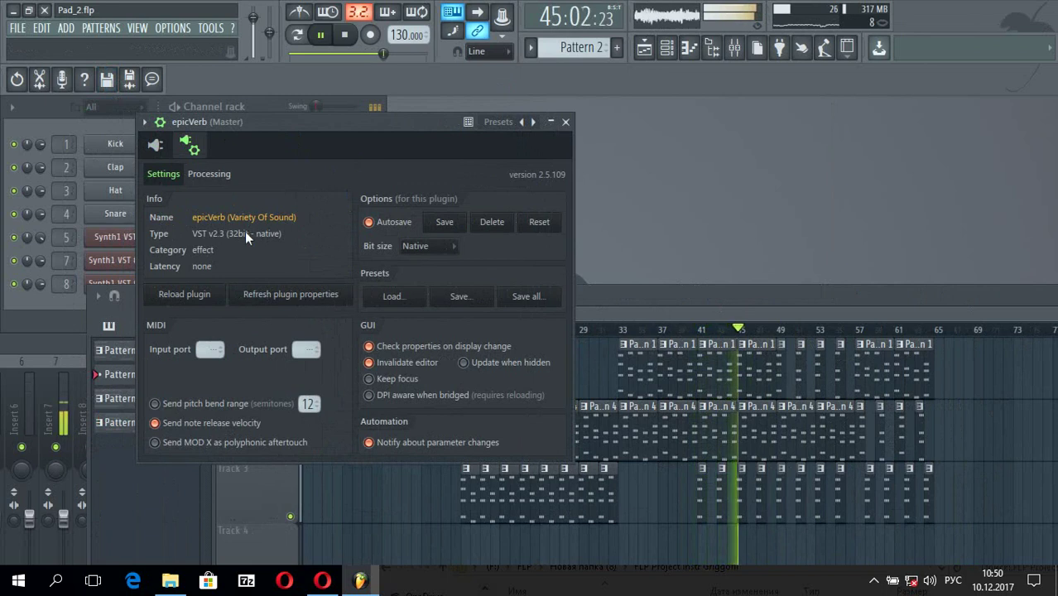
left_click(158, 145)
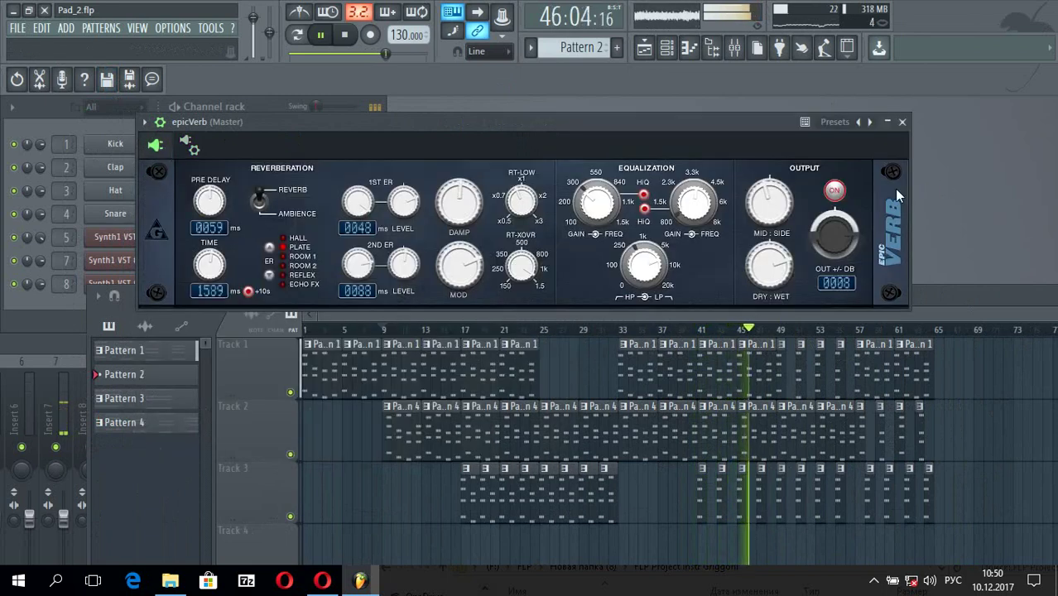
Randomize epicVerb's parameters once more and reduce its output level to 2 dB
left_click(835, 124)
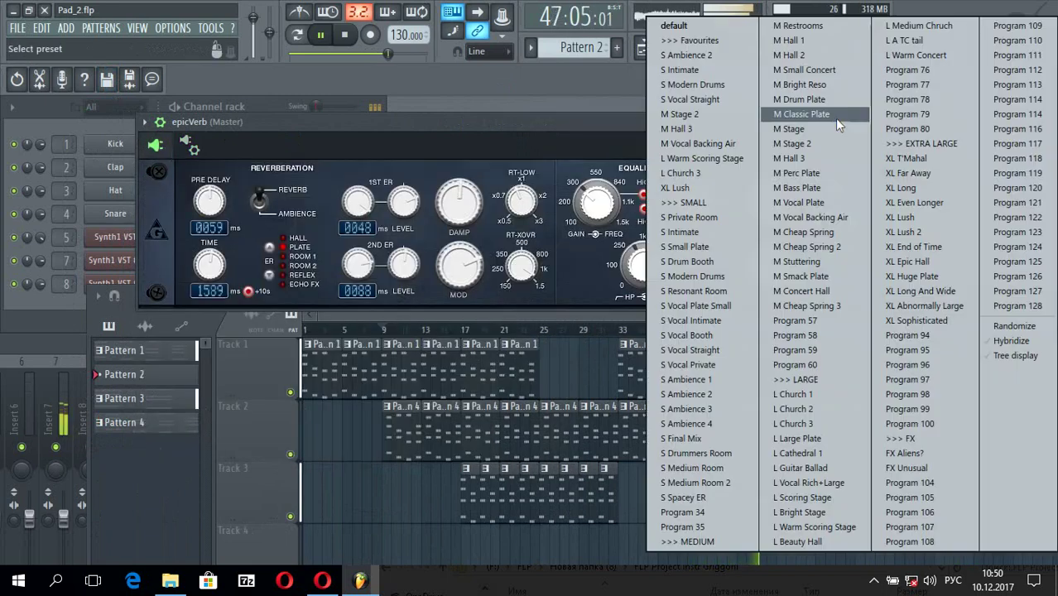
left_click(1025, 329)
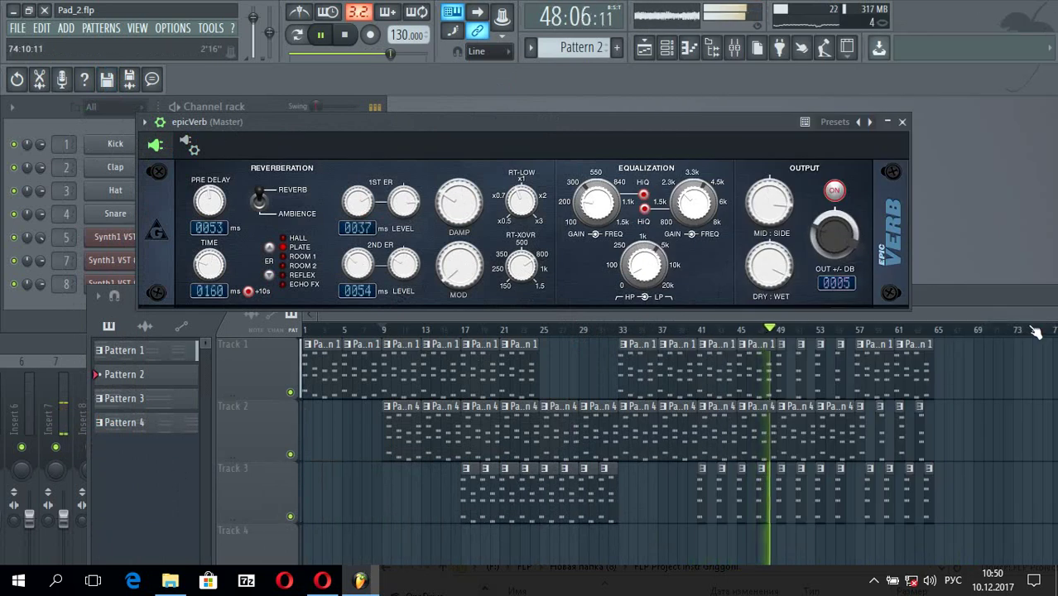
left_click_drag(834, 234, 845, 246)
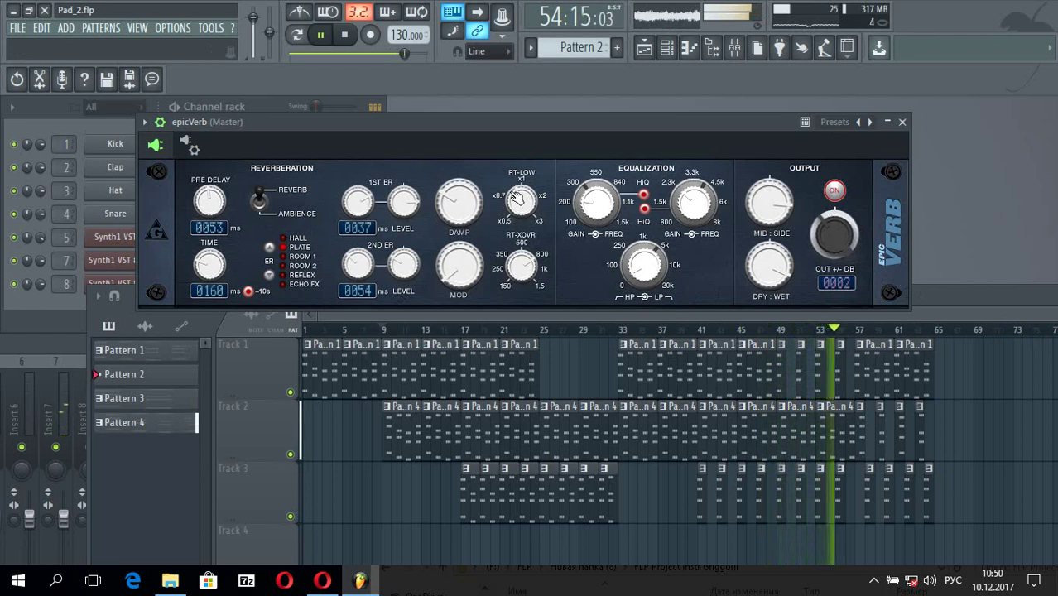
Try Damp at 1.00 and 0.00, then restart from bar 17 and try Modulation at 0.63 and 0.00
left_click_drag(451, 204, 451, 192)
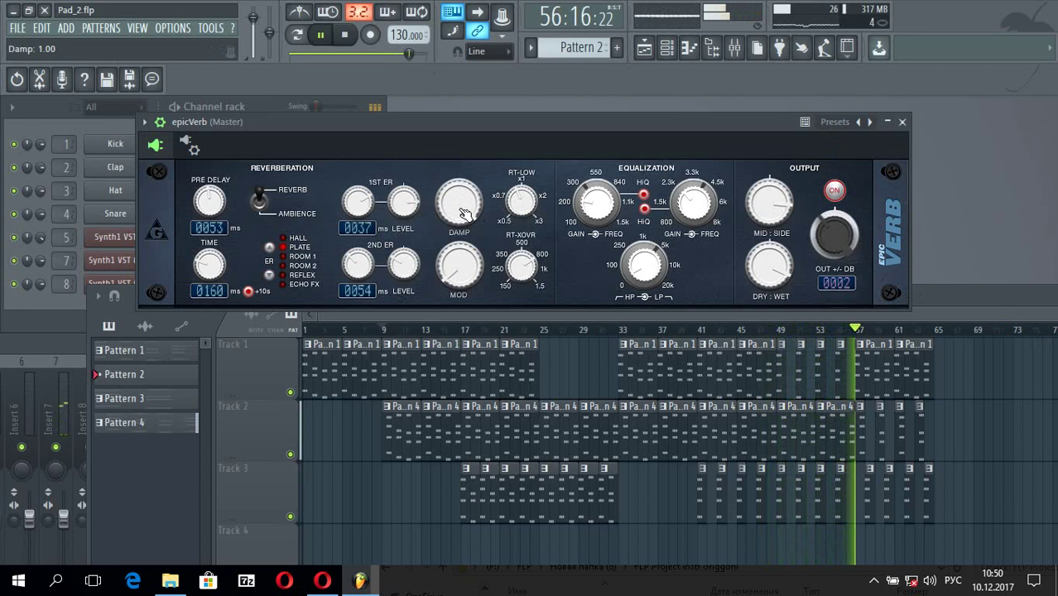
left_click_drag(465, 214, 480, 281)
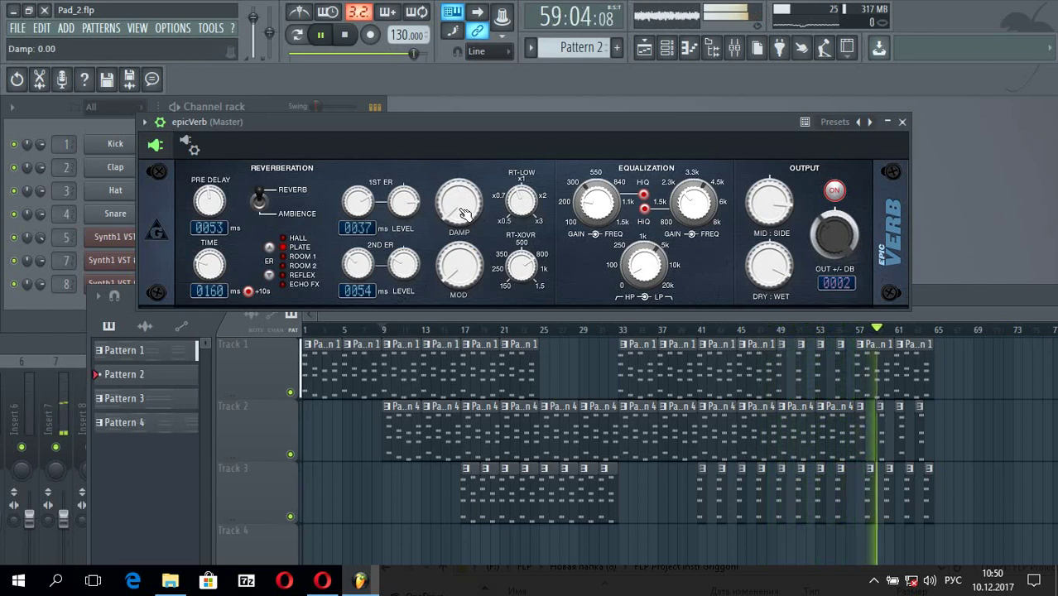
left_click(472, 335)
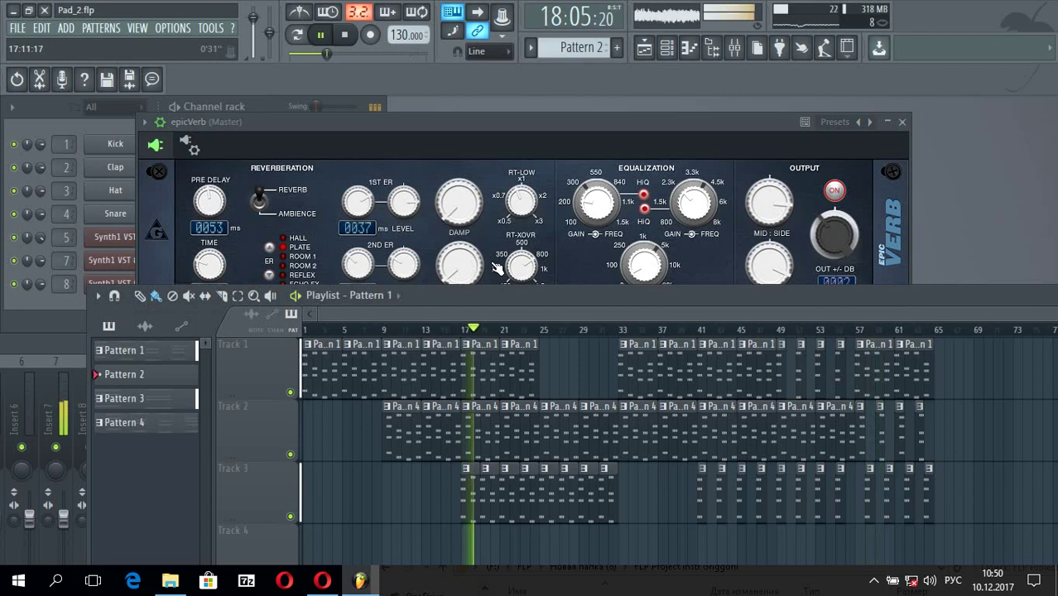
left_click_drag(464, 270, 463, 207)
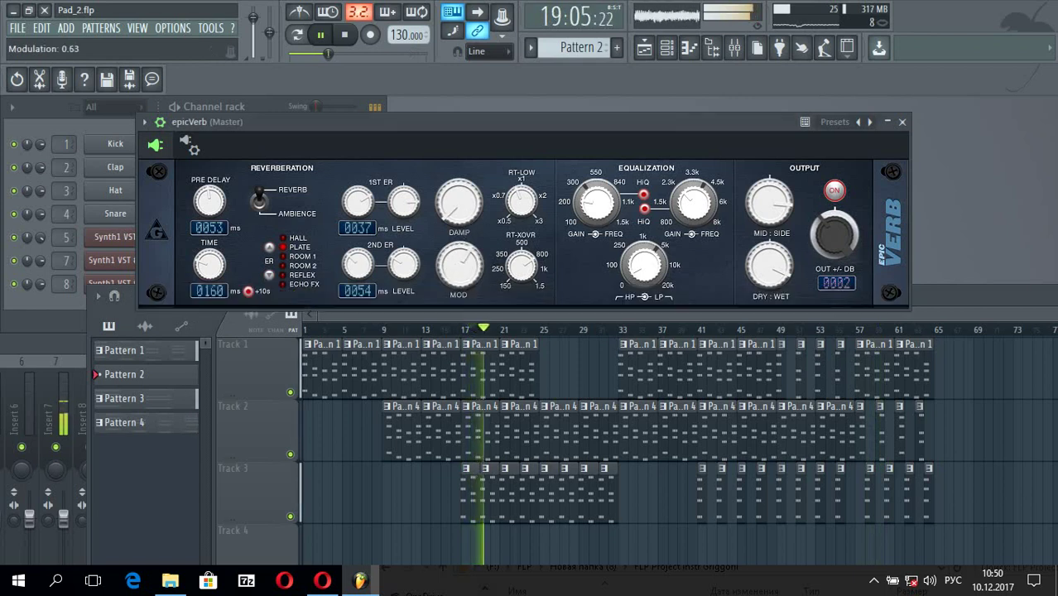
left_click_drag(463, 270, 463, 293)
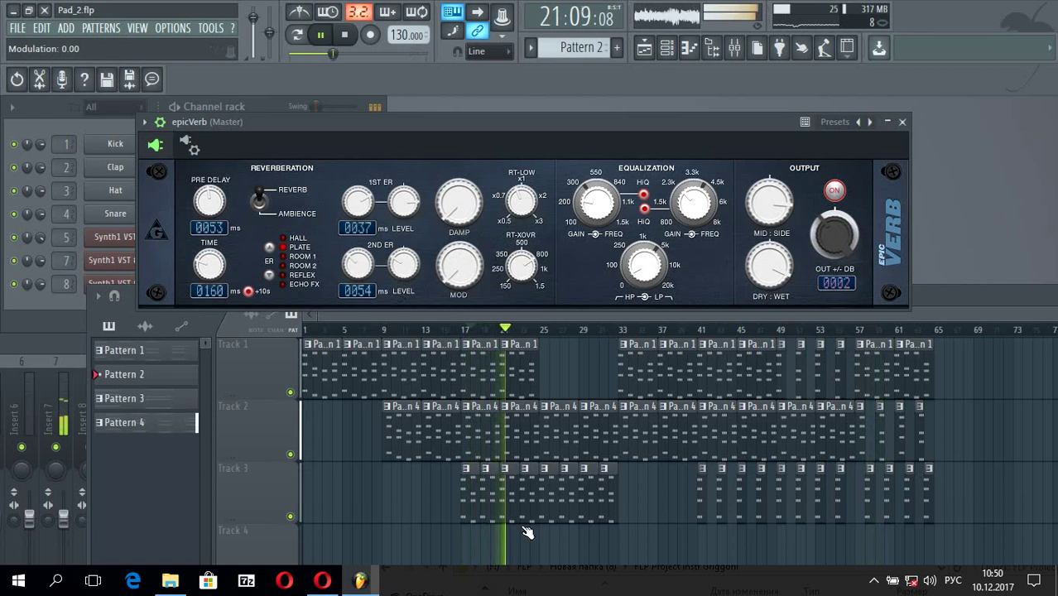
Set RT-Xover to 0.28, switch the early reflections to Echo FX, and try Time at 9798 ms and 0 ms
left_click_drag(521, 266, 522, 286)
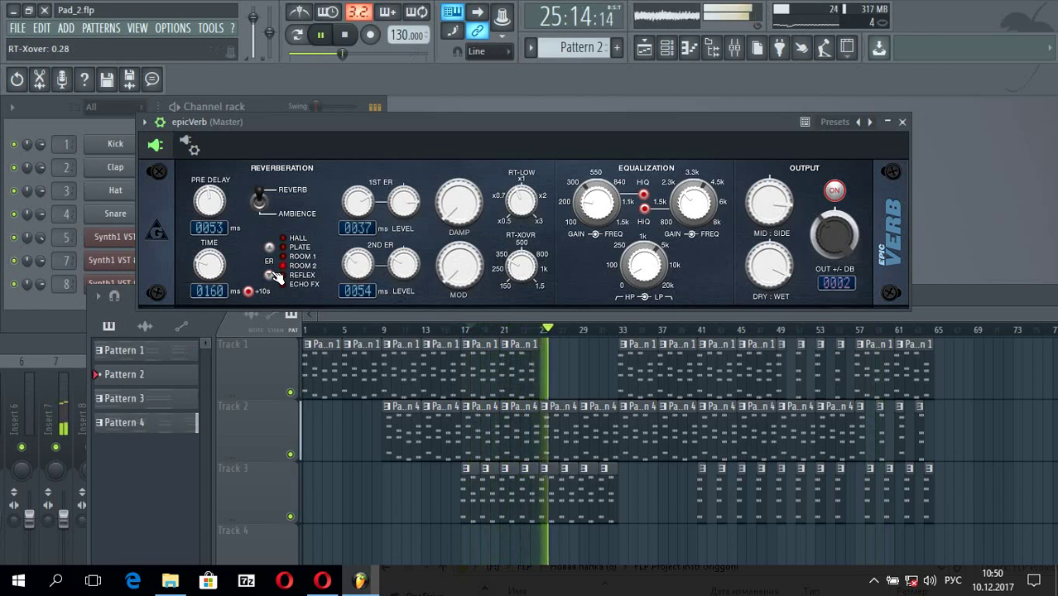
left_click_drag(203, 269, 202, 182)
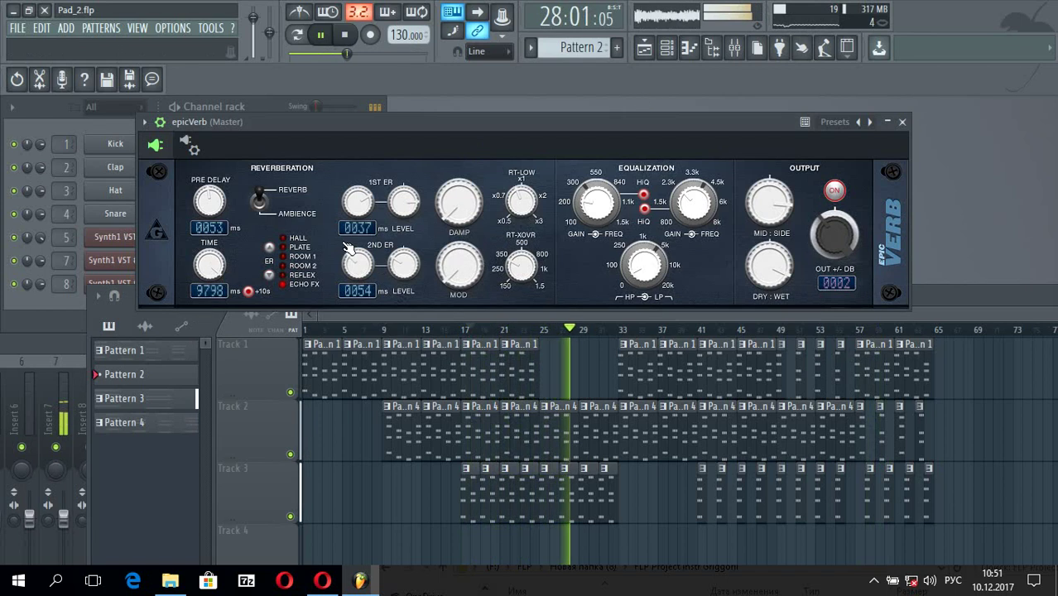
left_click_drag(211, 263, 212, 364)
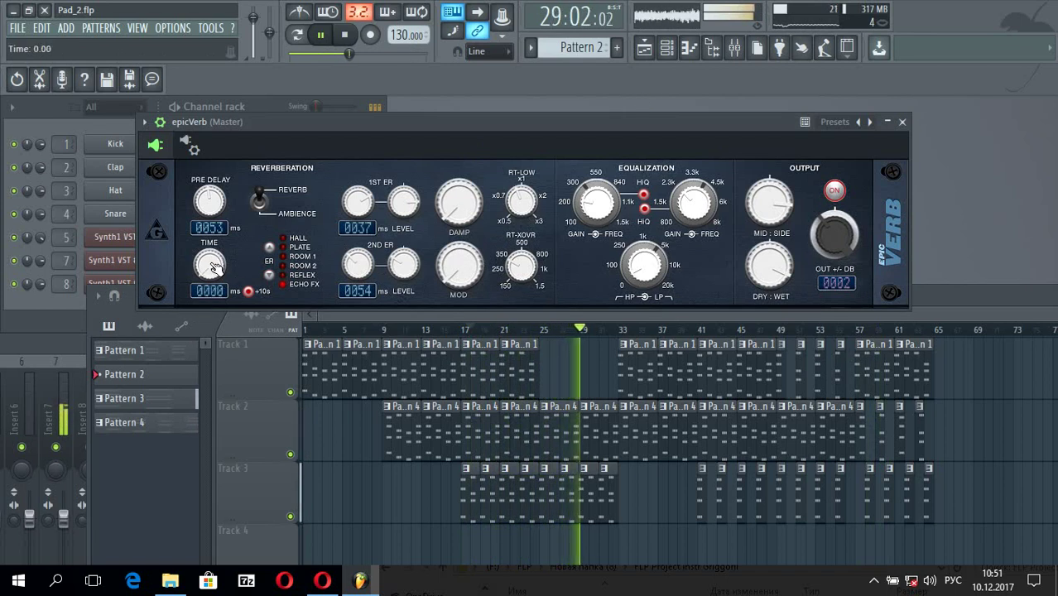
Randomize epicVerb's parameters, then load the M Cheap Spring 2 preset
left_click(859, 122)
left_click(1011, 324)
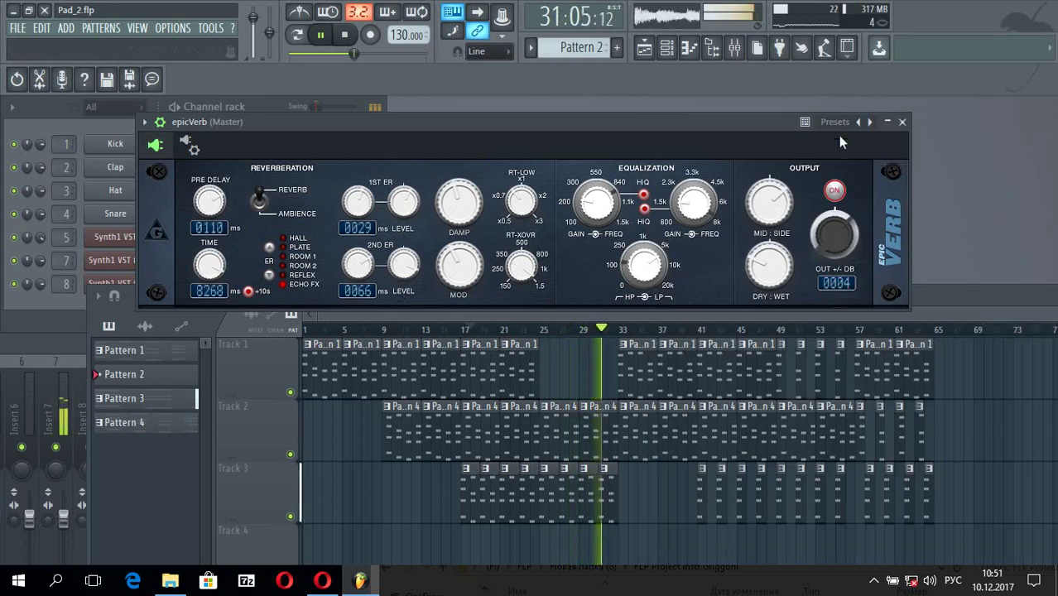
left_click(844, 124)
left_click(795, 250)
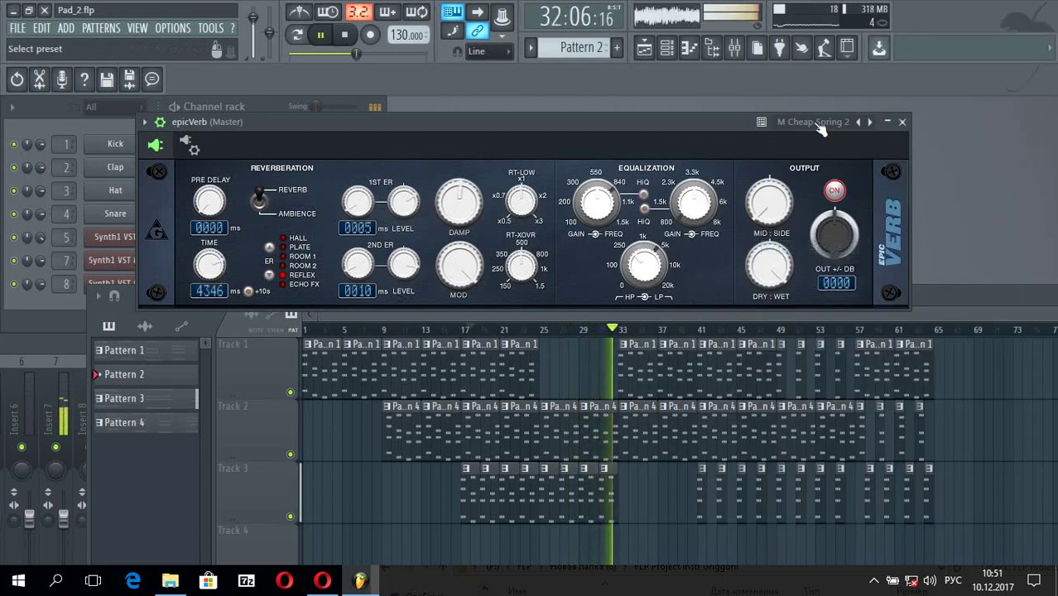
Try the Program 57, FX Aliens? and XL Lush presets during playback, then close epicVerb and pause the song
left_click(819, 125)
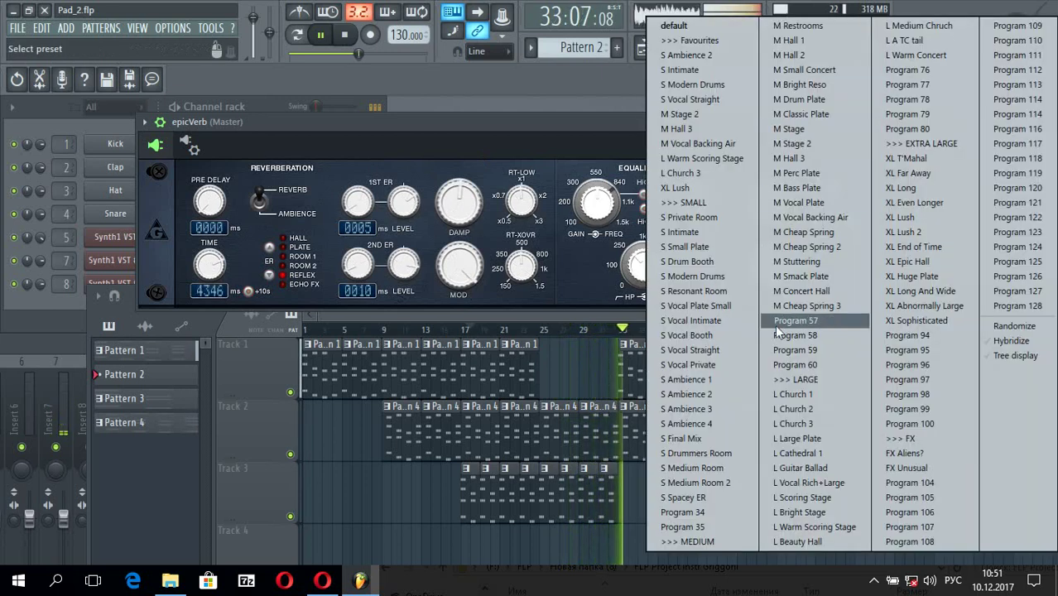
left_click(811, 325)
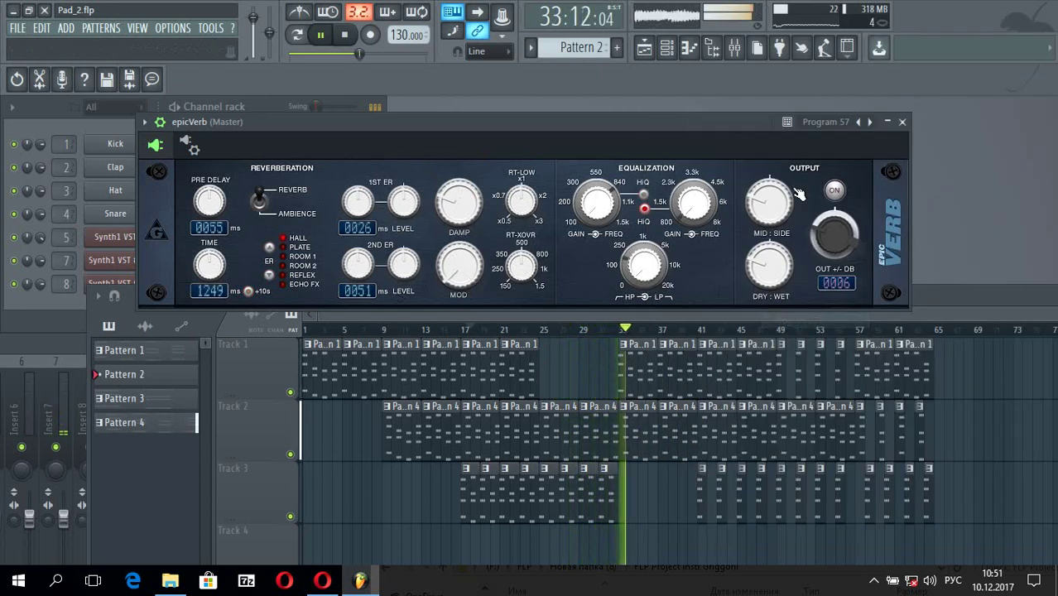
left_click(824, 124)
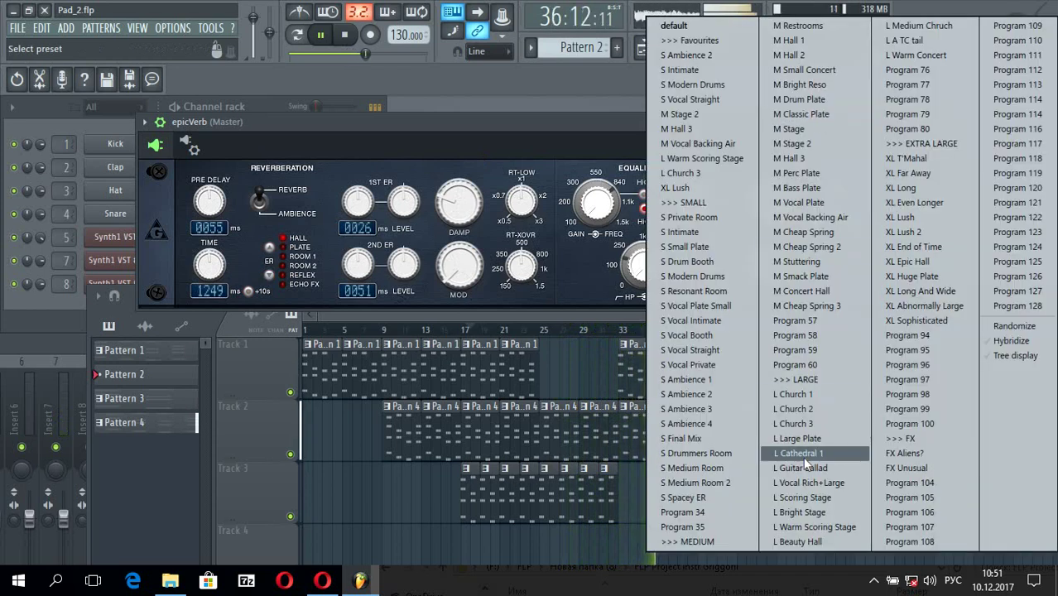
left_click(898, 454)
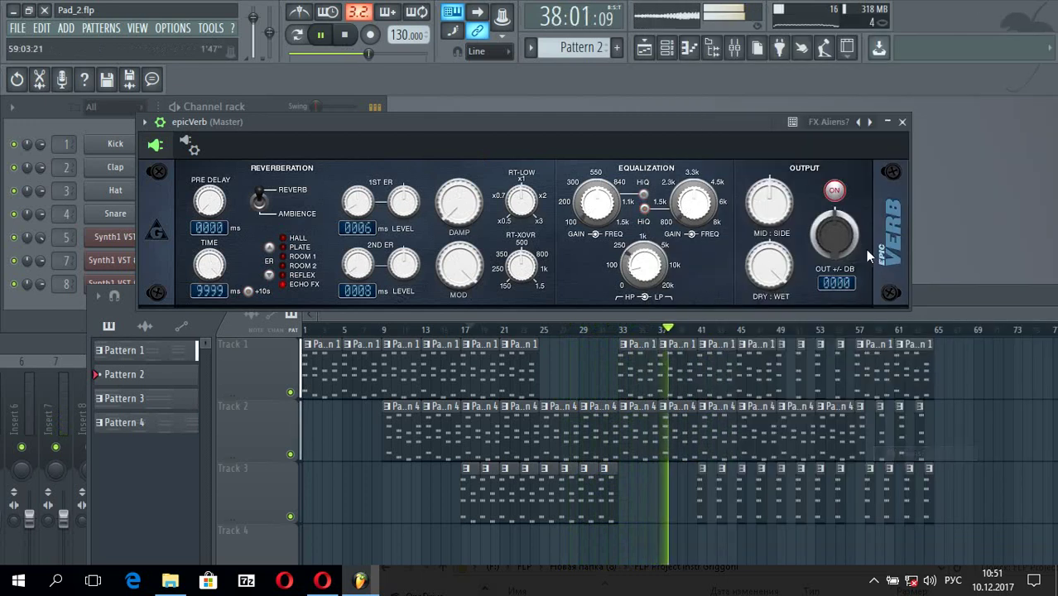
left_click(824, 124)
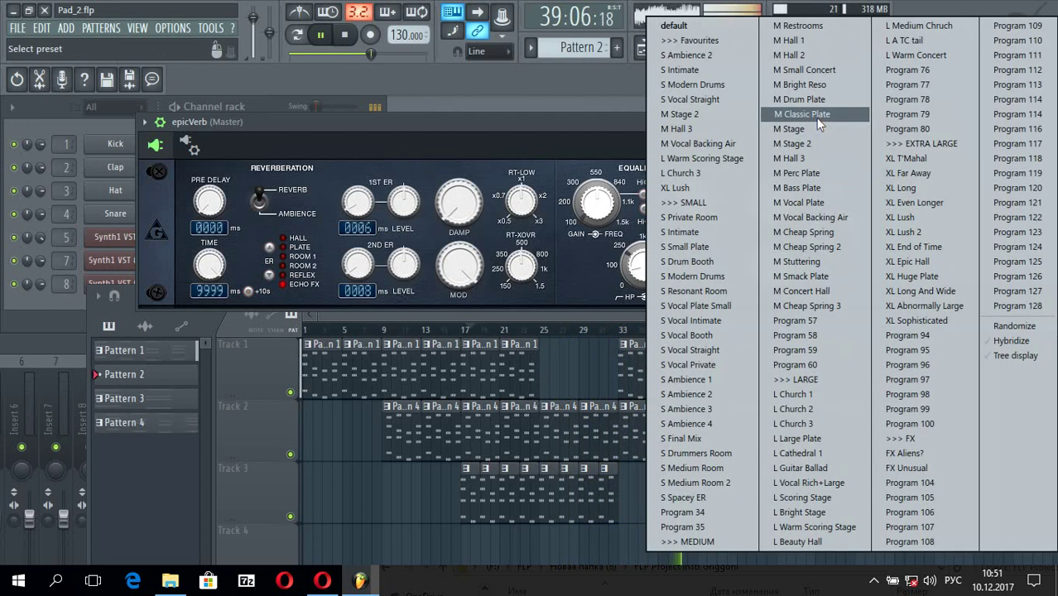
left_click(895, 218)
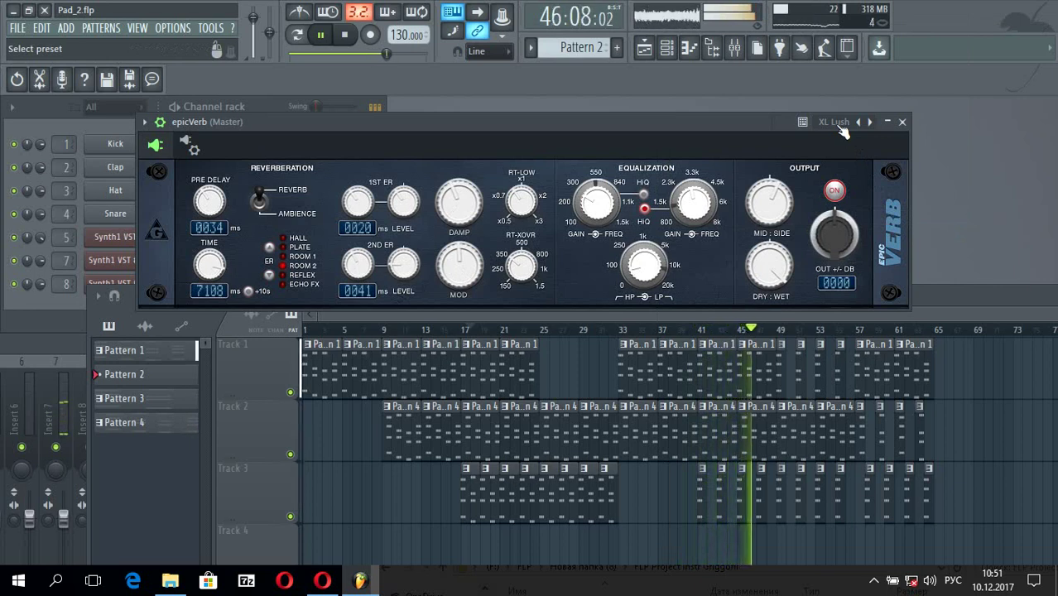
left_click(902, 123)
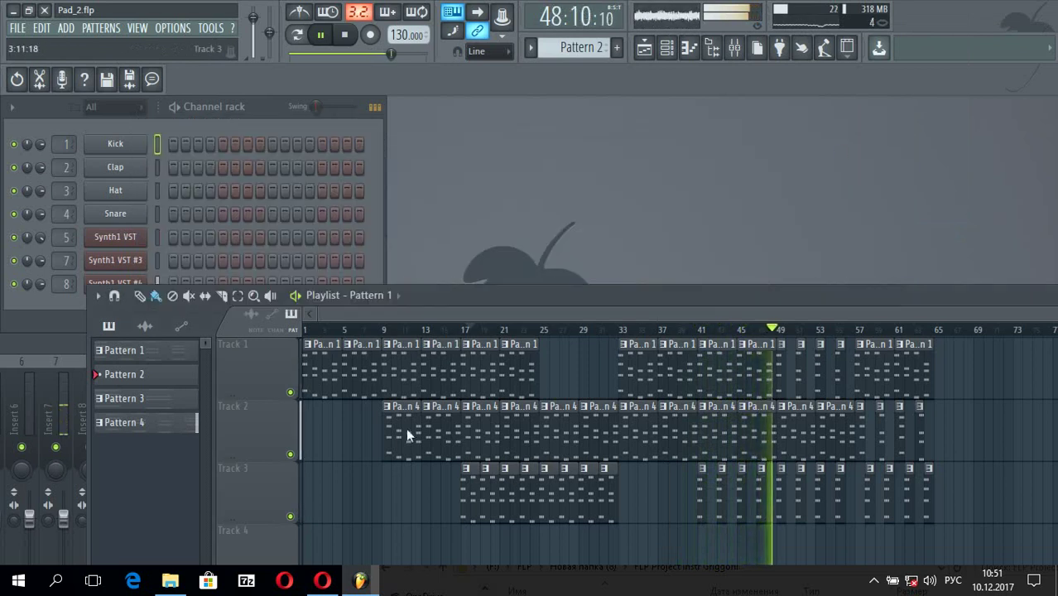
left_click(320, 34)
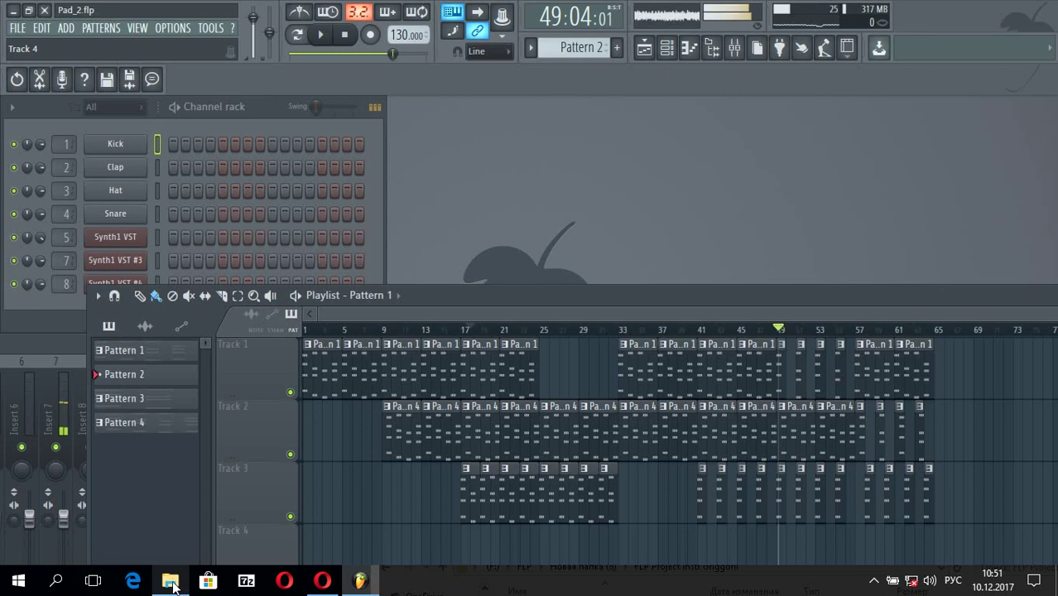
Open the Pad_3.flp project from the project folder without saving the changes to Pad_2.flp
left_click(170, 581)
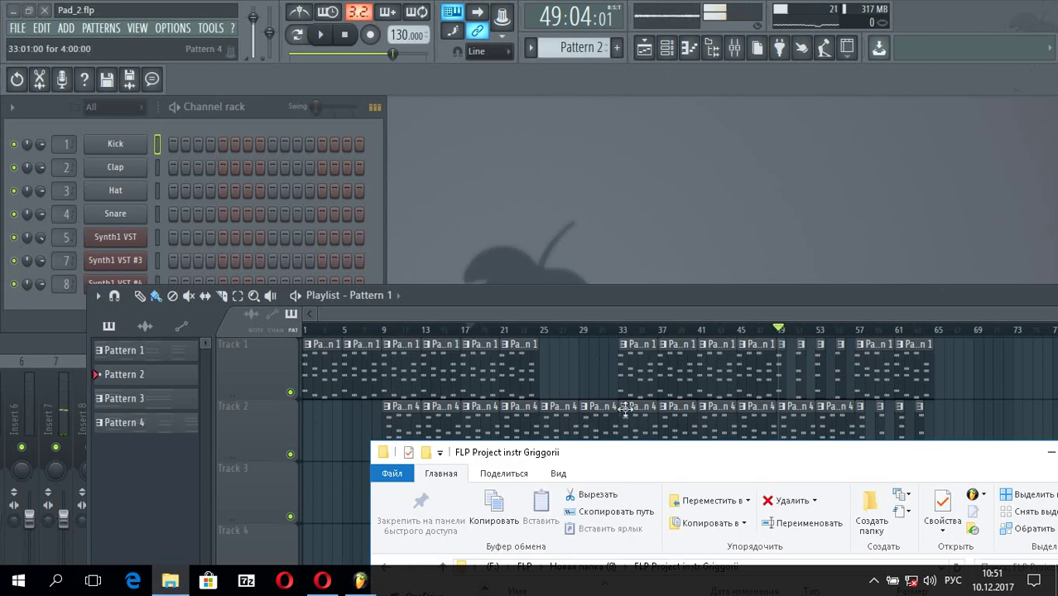
left_click_drag(636, 455, 520, 231)
double_click(406, 425)
left_click_drag(518, 184, 524, 188)
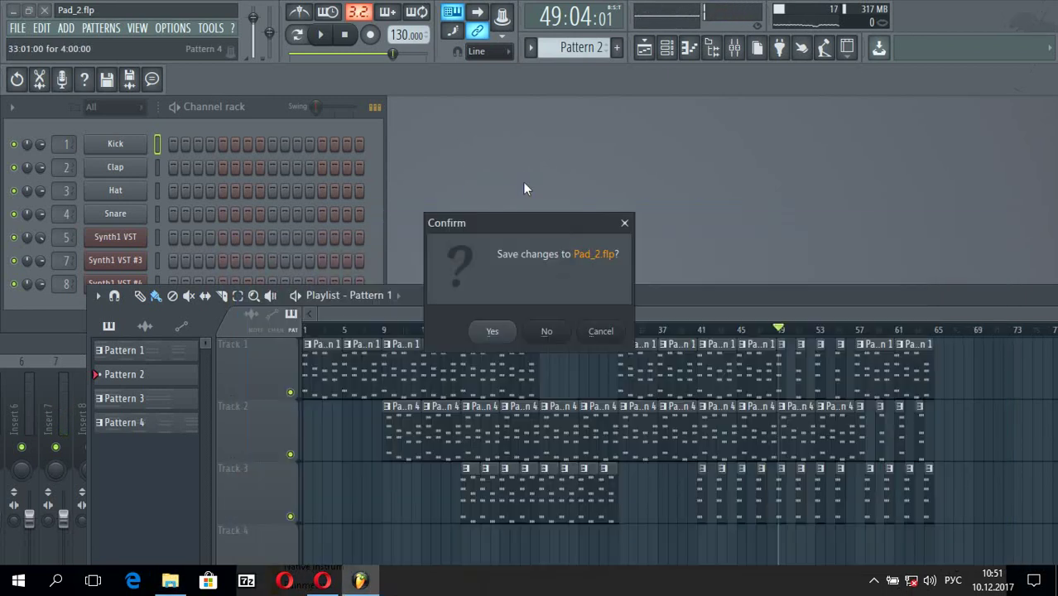
left_click(548, 331)
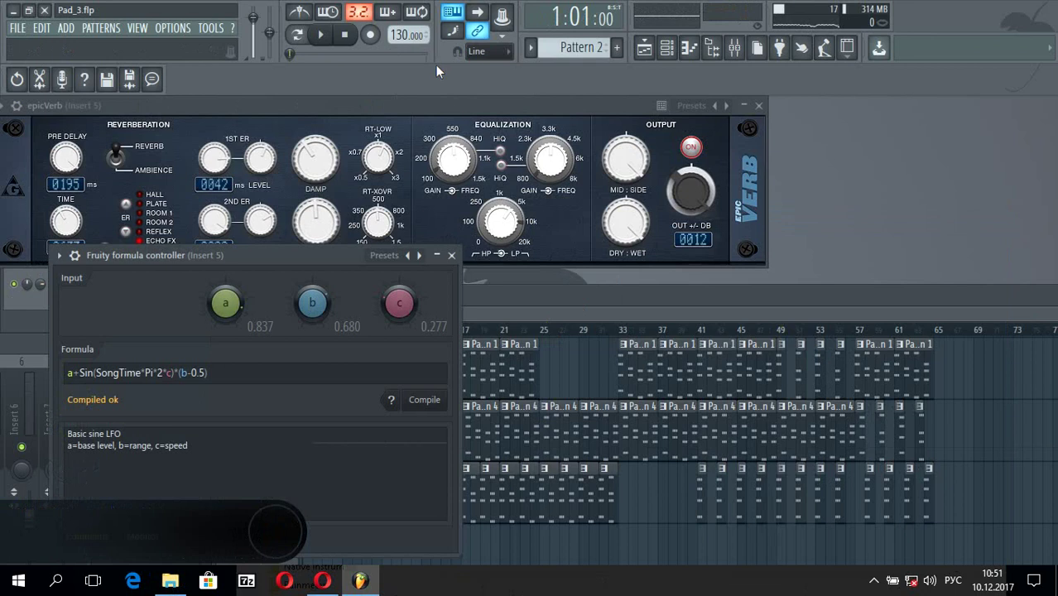
Arrange the playlist and plugin windows, play the song from bar 9, and close the Fruity formula controller window
left_click_drag(566, 302, 641, 303)
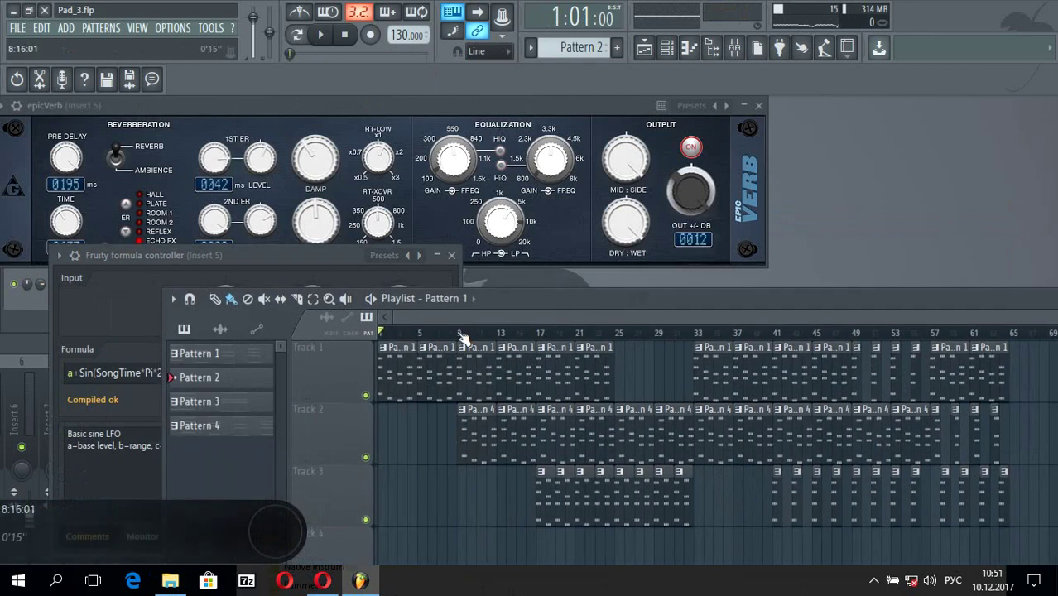
left_click_drag(369, 104, 483, 95)
left_click(141, 301)
left_click_drag(233, 265, 178, 302)
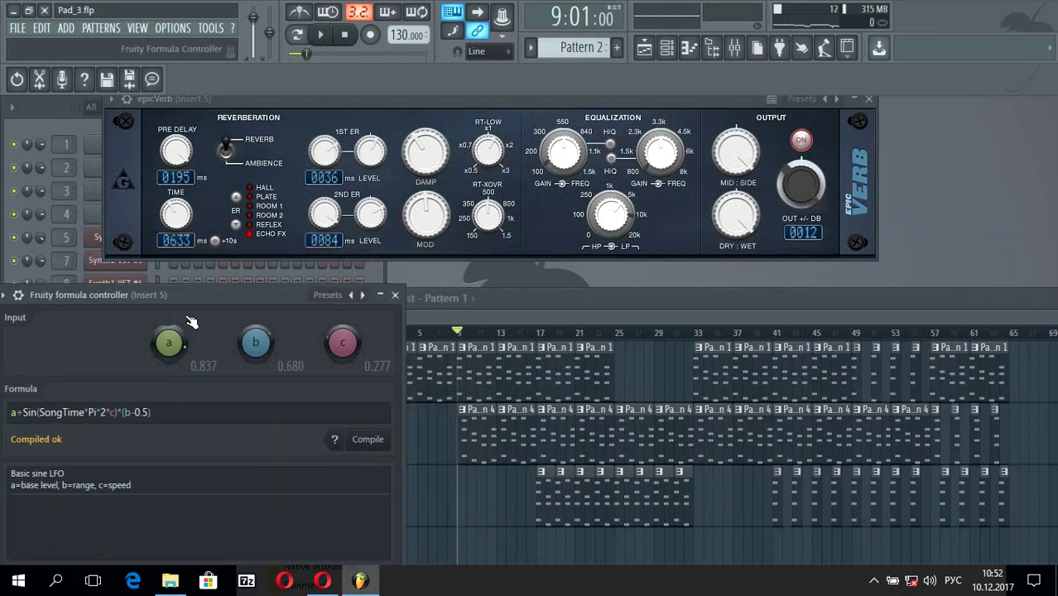
left_click(326, 35)
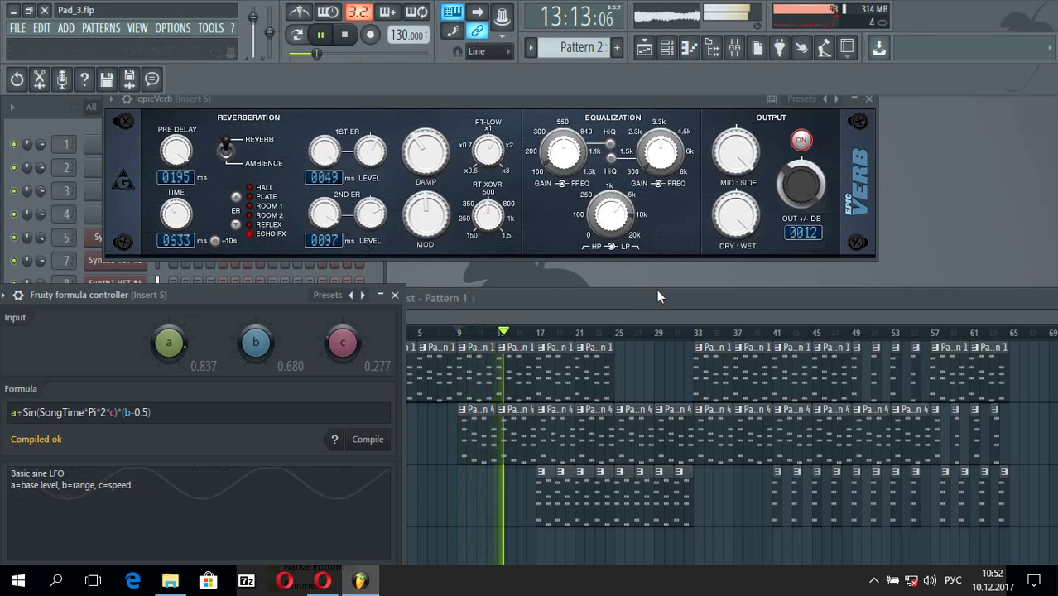
left_click(394, 294)
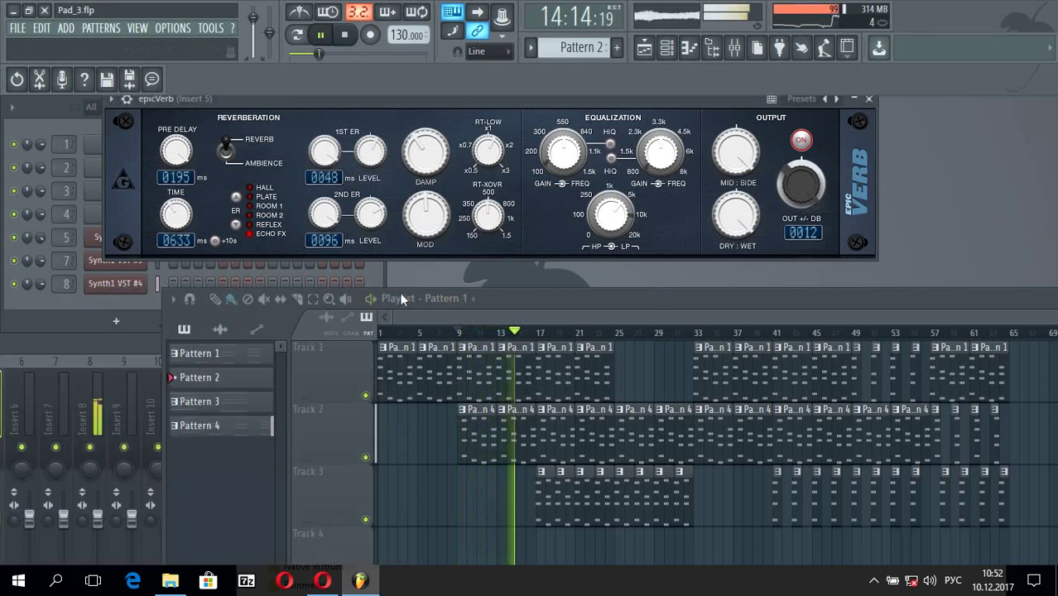
left_click_drag(467, 104, 453, 118)
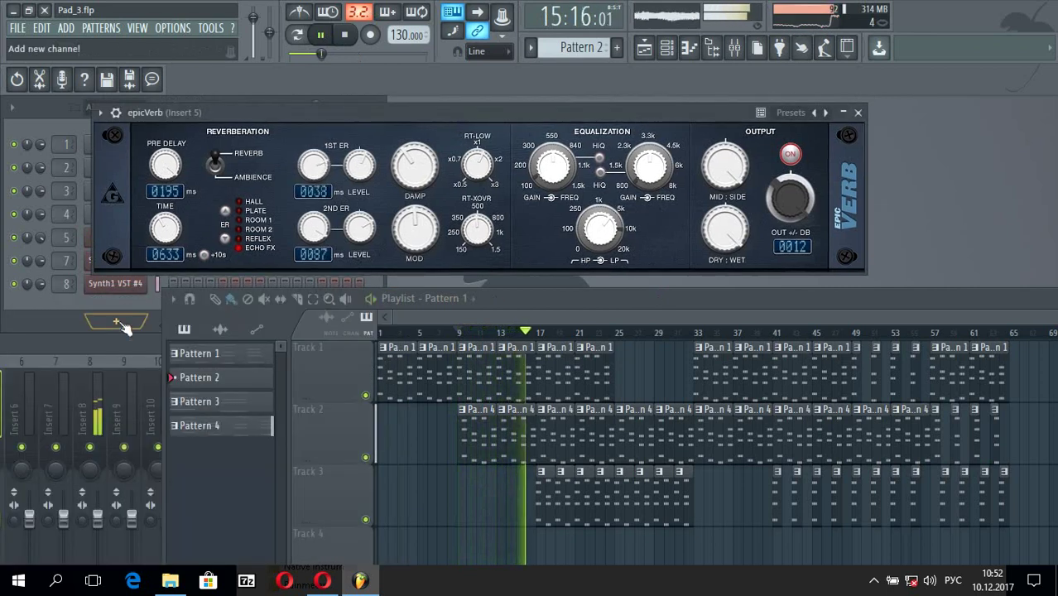
Examine the effect slots of Insert 5 and the master track in the mixer
left_click(128, 343)
left_click_drag(128, 343, 444, 176)
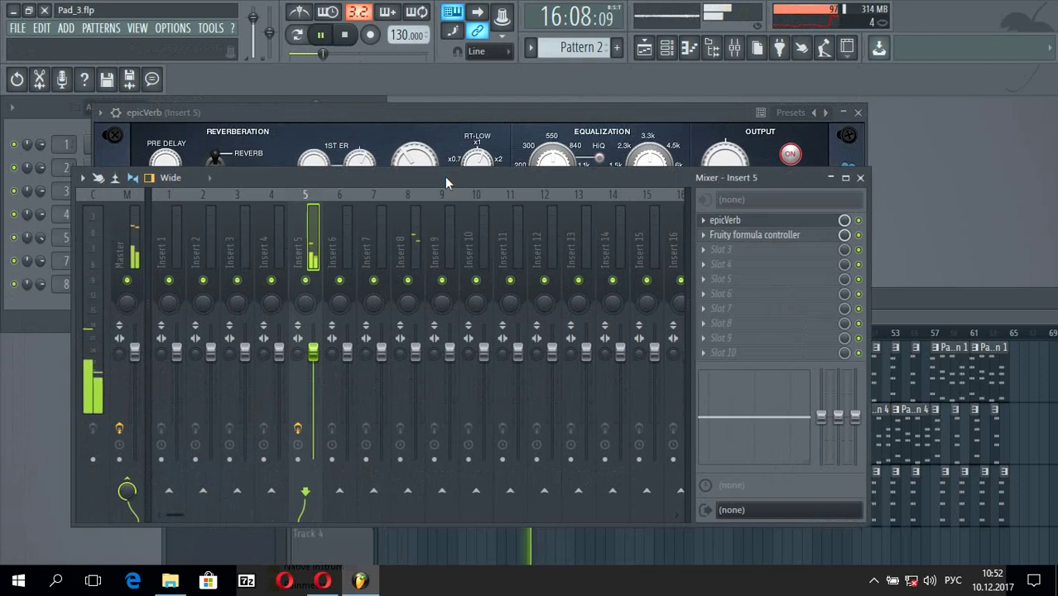
left_click(135, 229)
left_click(860, 177)
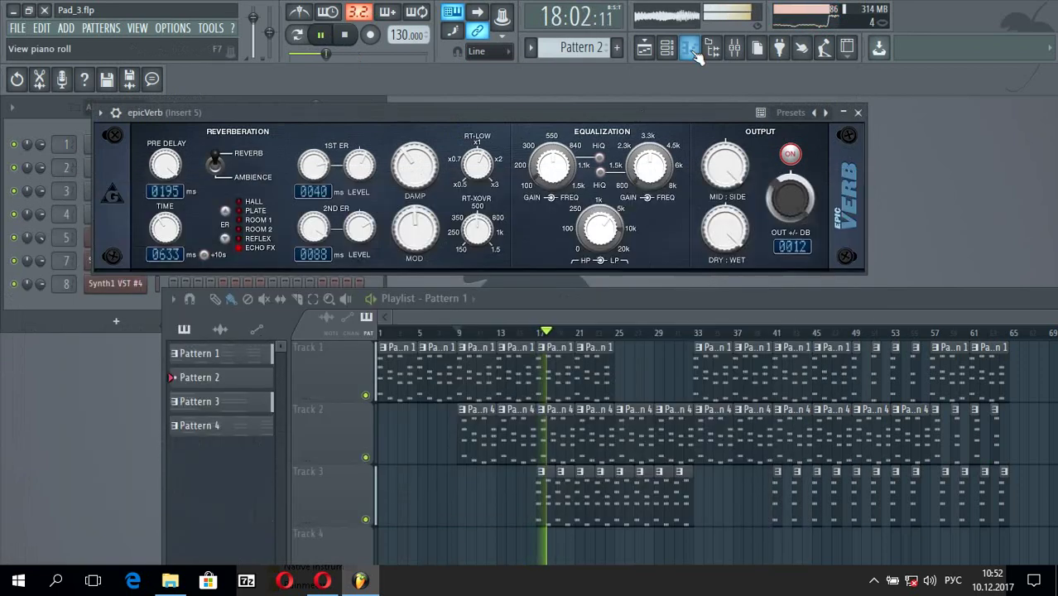
left_click(734, 47)
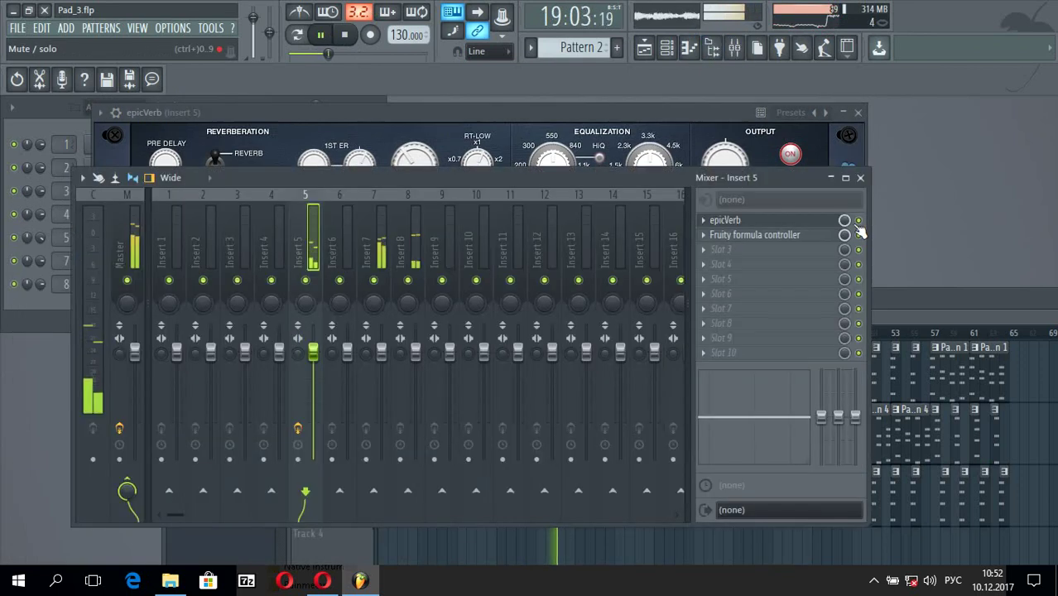
left_click(119, 243)
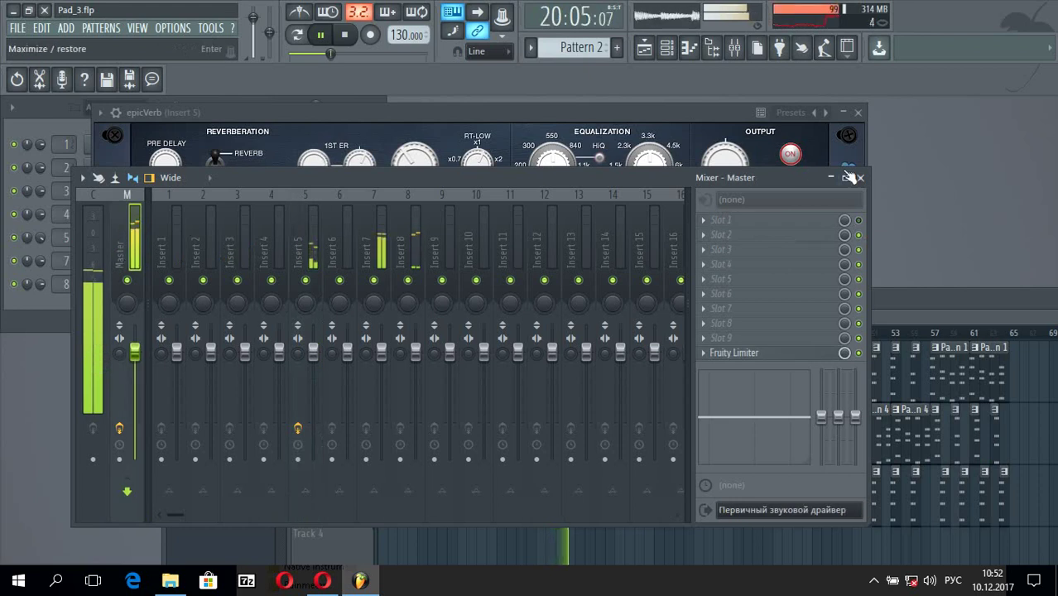
left_click(310, 246)
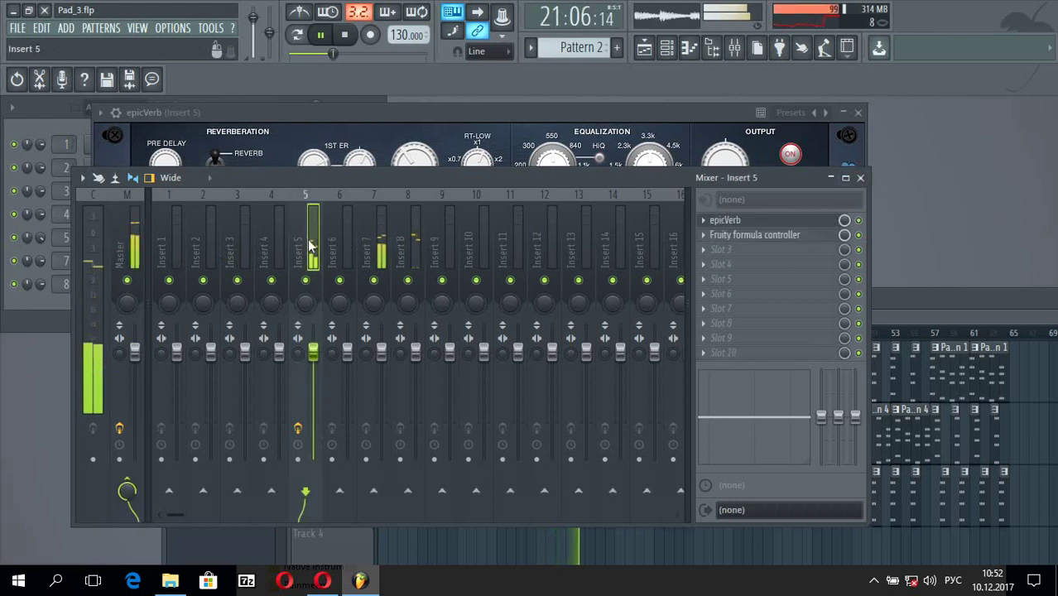
Remove the Fruity formula controller from slot 2 of Insert 5, check the master track and close the mixer
left_click(701, 236)
mouse_move(713, 210)
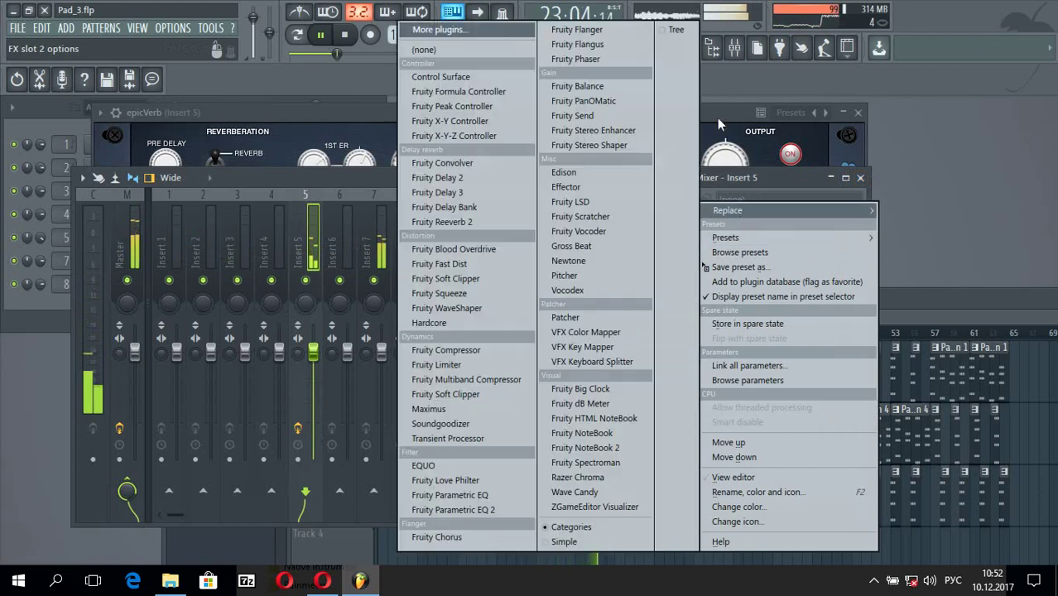
left_click(511, 50)
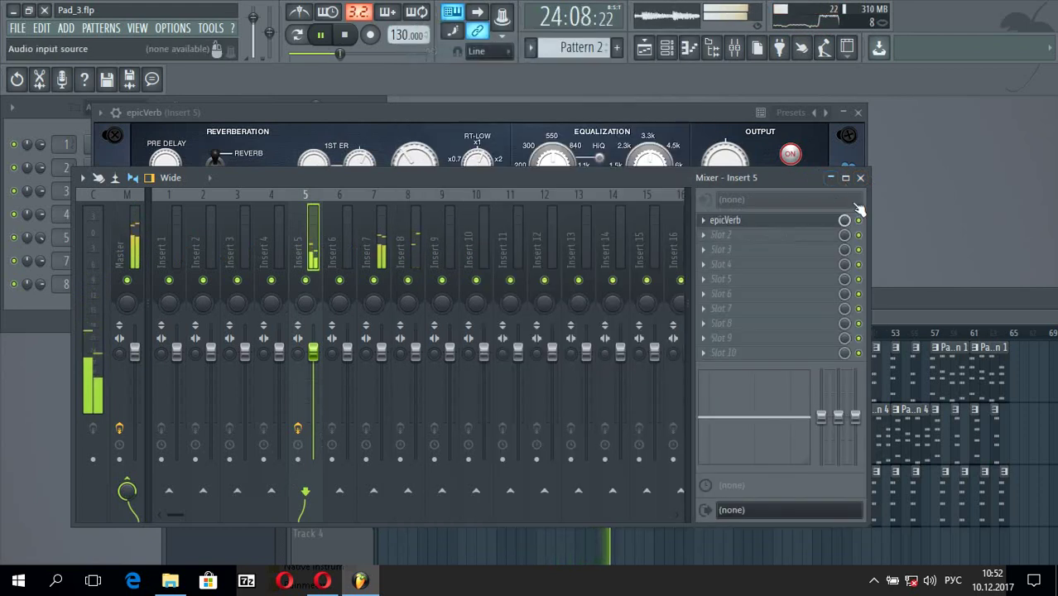
left_click(126, 248)
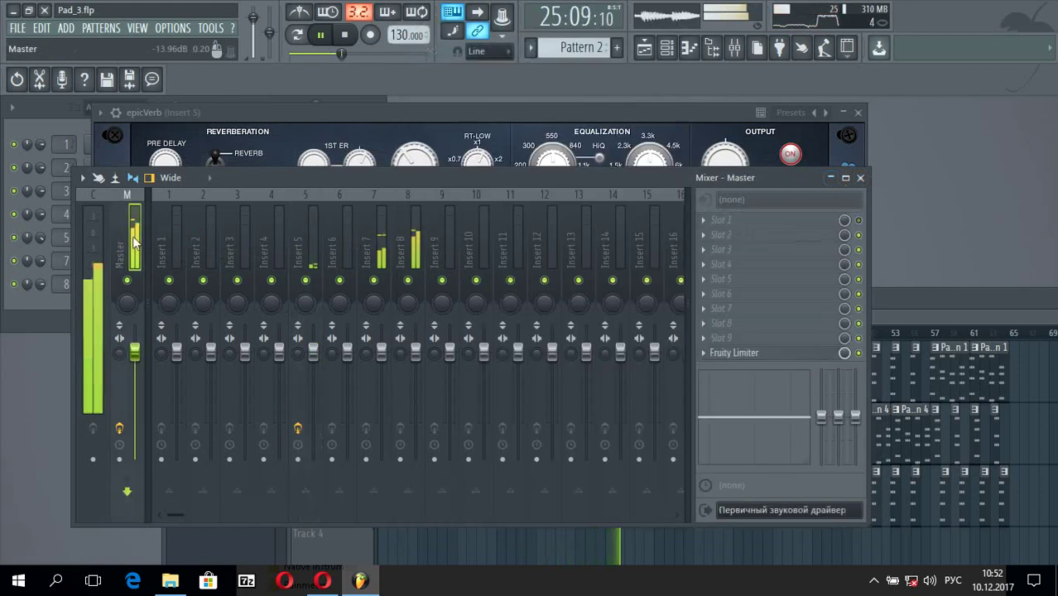
left_click(861, 178)
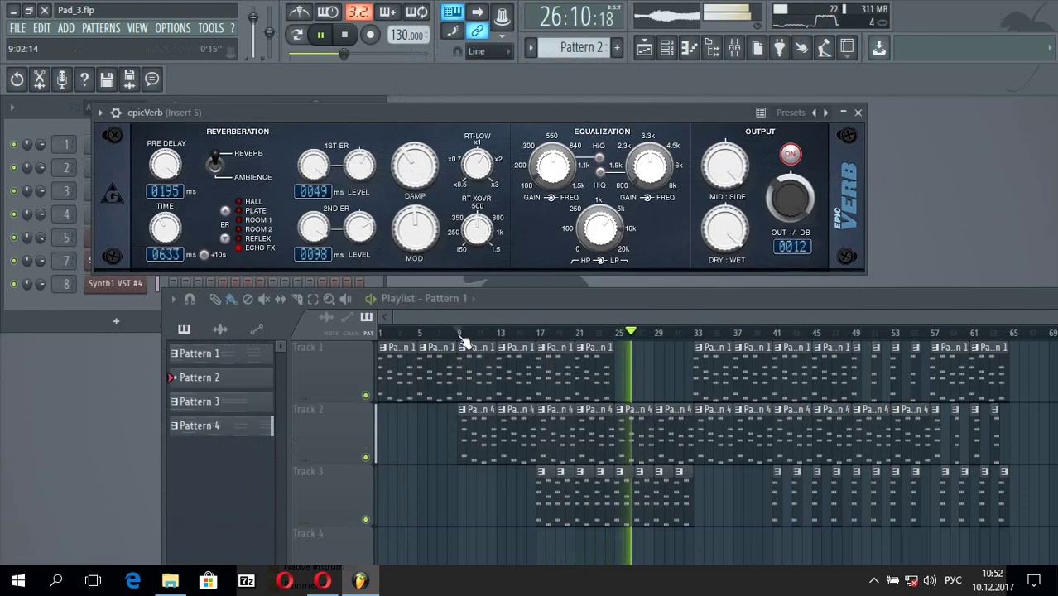
Vary epicVerb's 1st ER time during playback to 29 ms and mute Tracks 3 and 2 in the playlist
left_click_drag(333, 172, 333, 202)
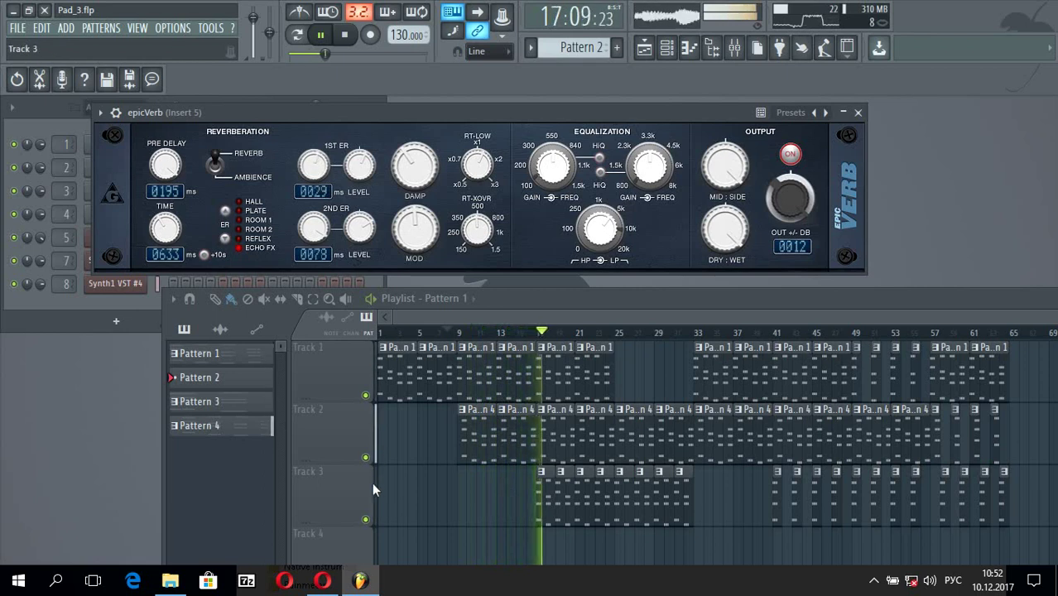
left_click(369, 520)
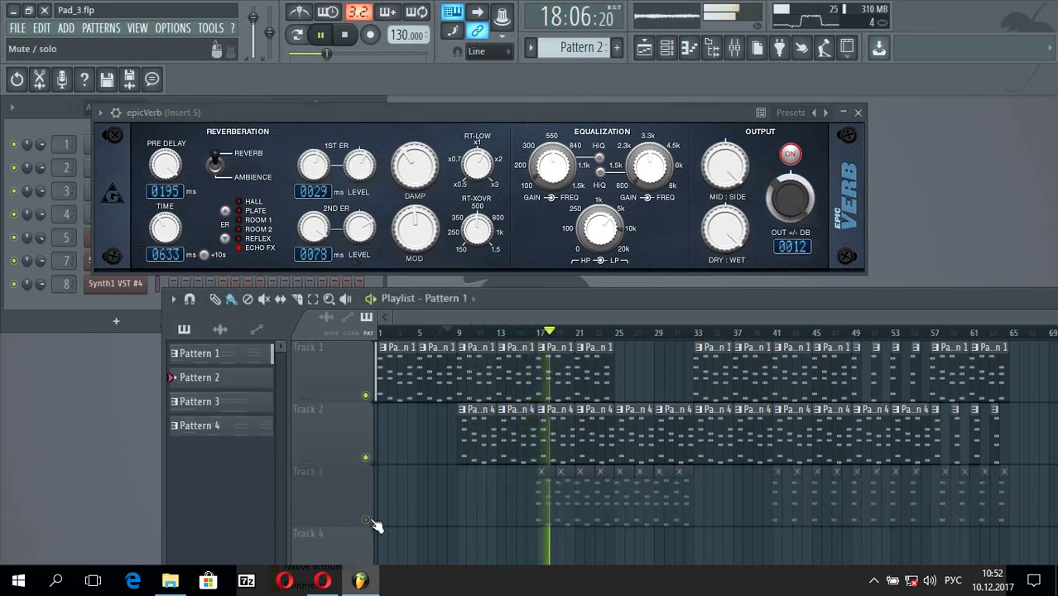
left_click(368, 458)
Sweep the 1st ER time with only Track 1 playing, restarting from bar 9 and ending at 37 ms
left_click_drag(334, 178, 334, 177)
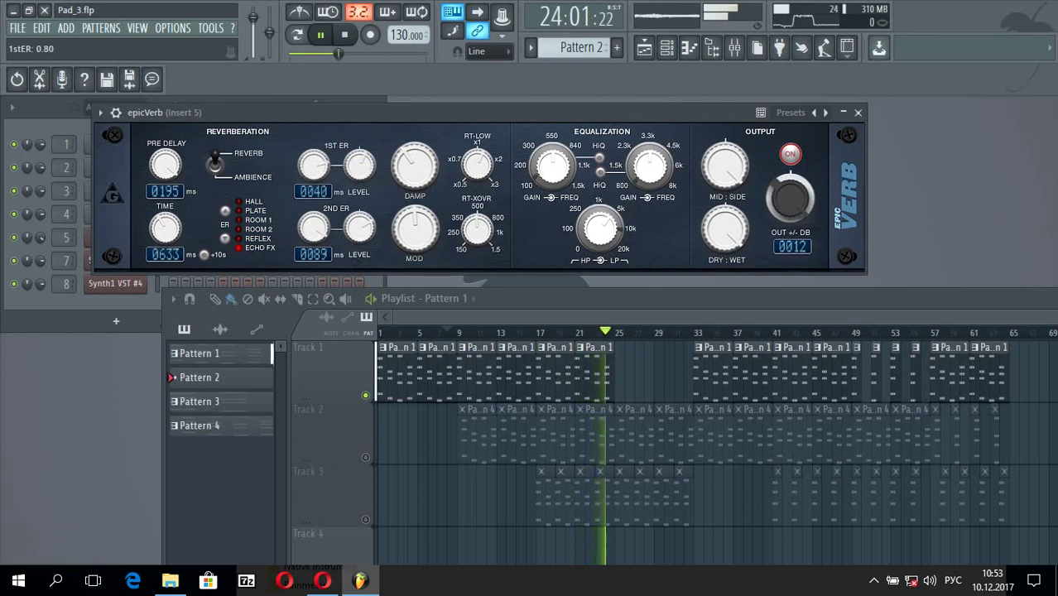
left_click_drag(318, 170, 319, 167)
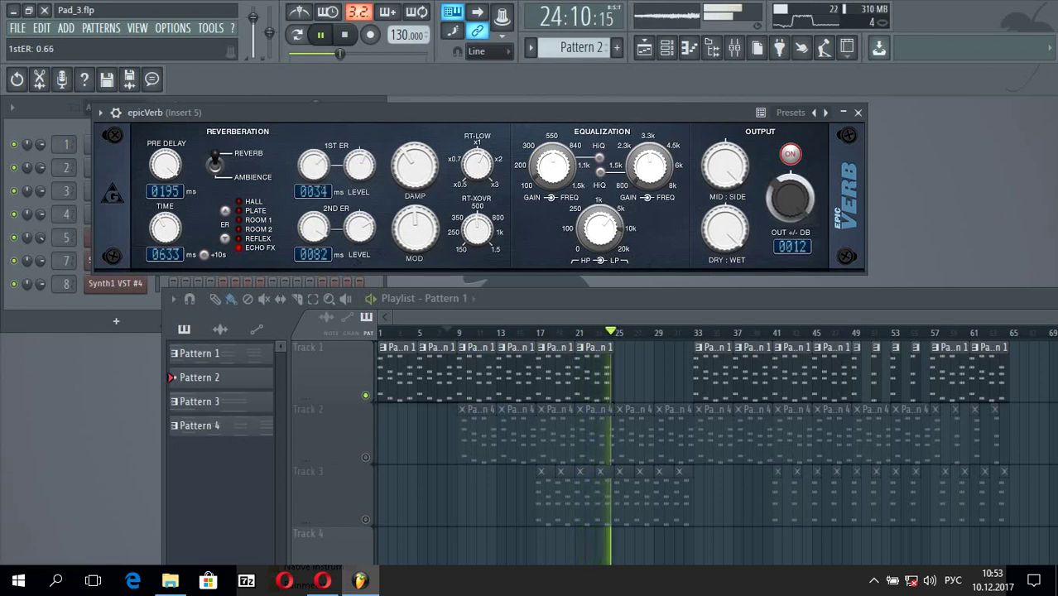
left_click(458, 332)
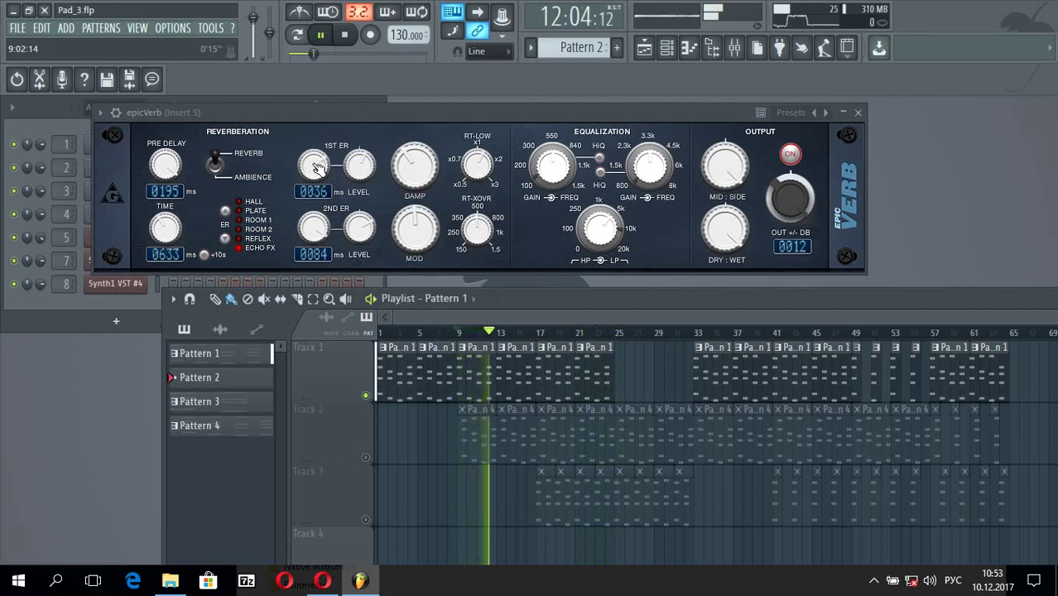
left_click_drag(319, 169, 320, 161)
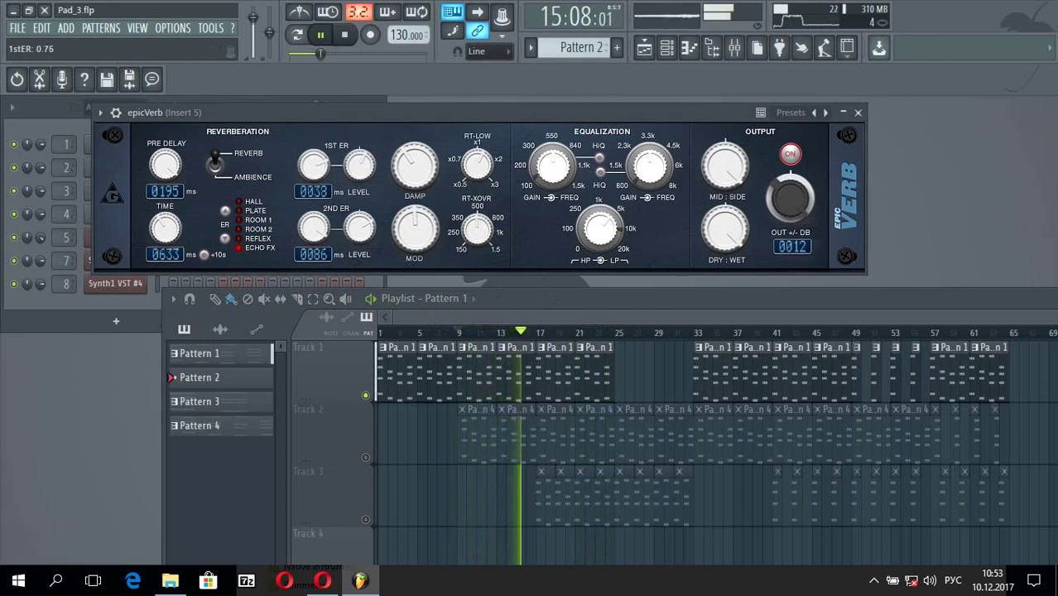
mouse_move(319, 160)
left_mouse_down()
mouse_move(319, 177)
mouse_move(319, 145)
mouse_move(319, 166)
left_mouse_up()
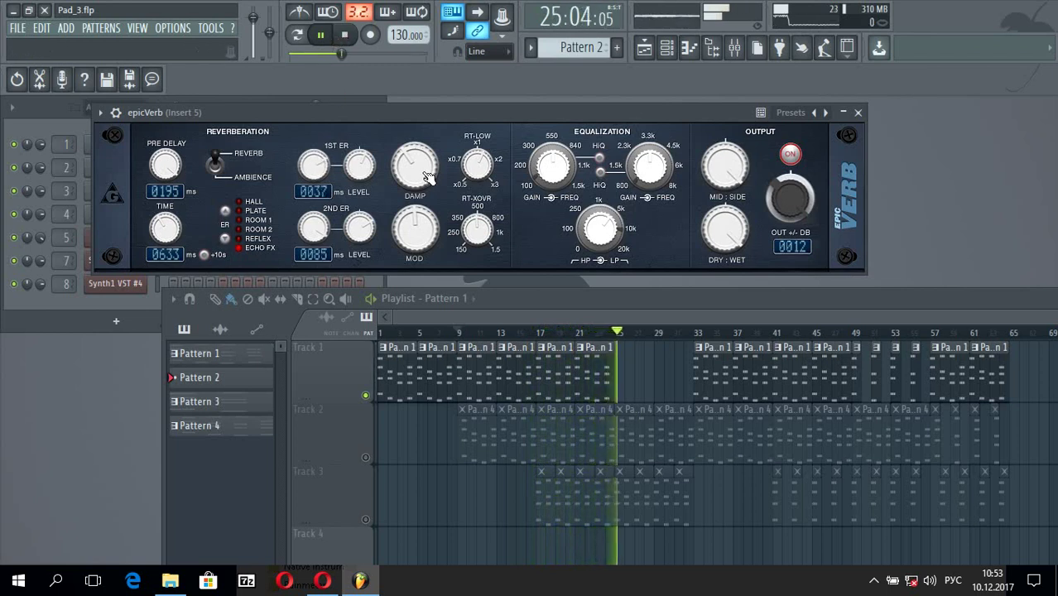
Unmute Tracks 2 and 3, set HP to 0.00 and sweep the 1st ER time, ending at 35 ms
left_click(365, 456)
left_click(365, 519)
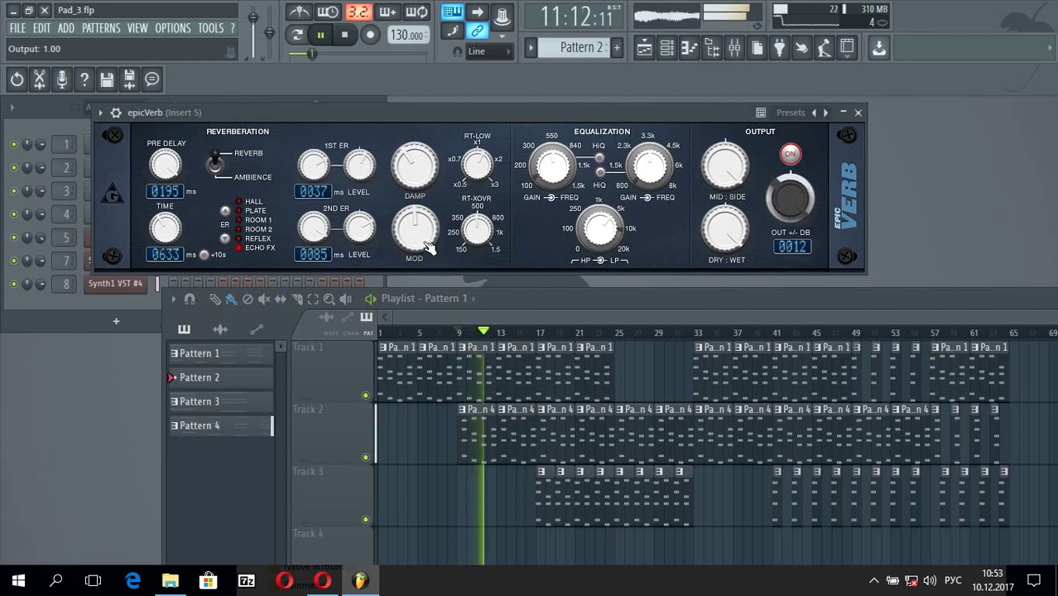
mouse_move(599, 228)
left_mouse_down()
mouse_move(584, 171)
mouse_move(590, 240)
left_mouse_up()
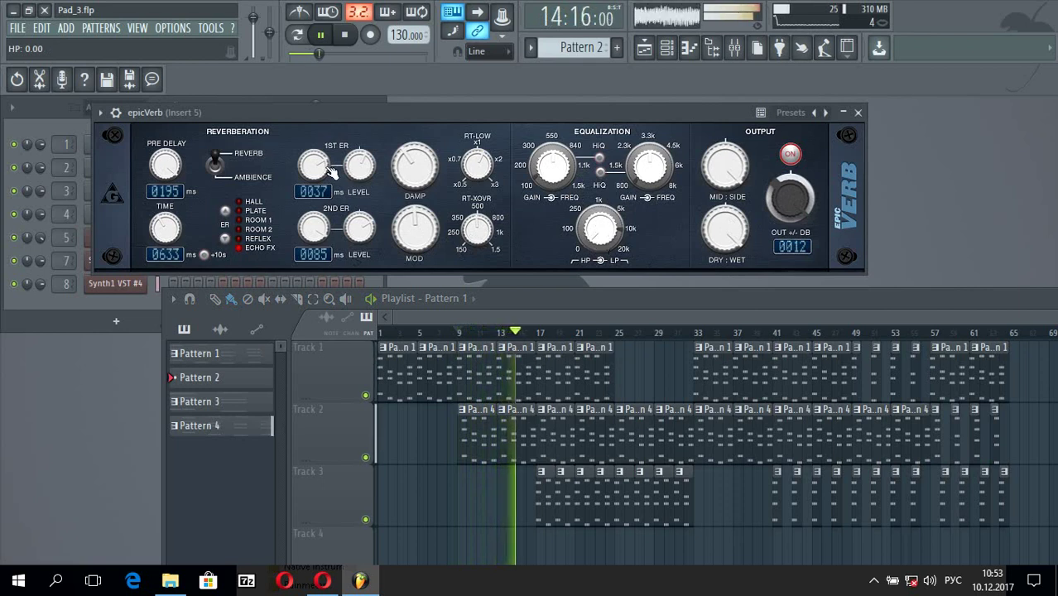
left_click_drag(314, 165, 315, 132)
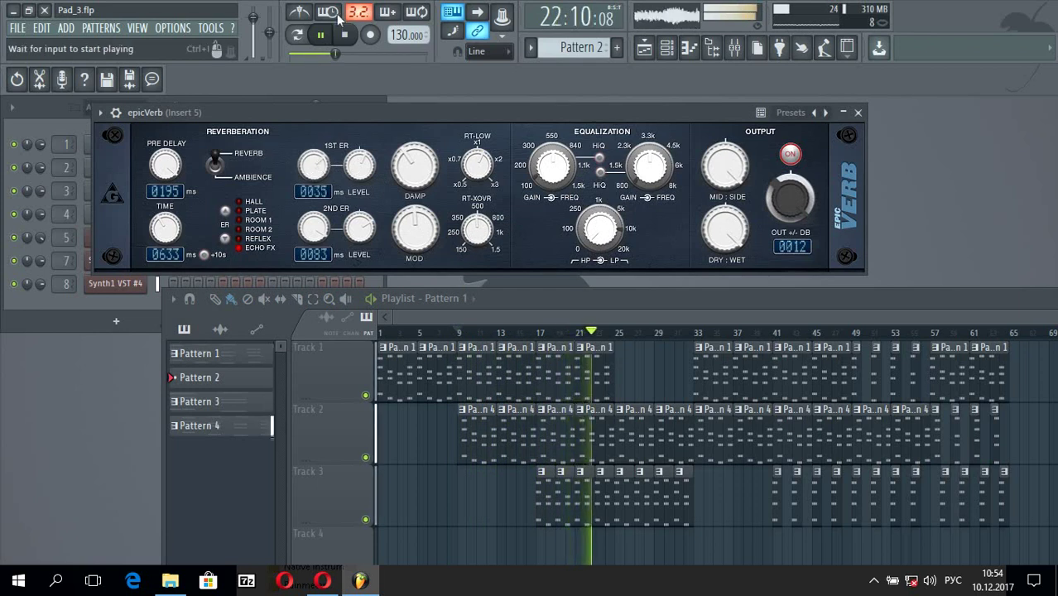
Pause the song and show the hidden system tray icons
left_click(321, 34)
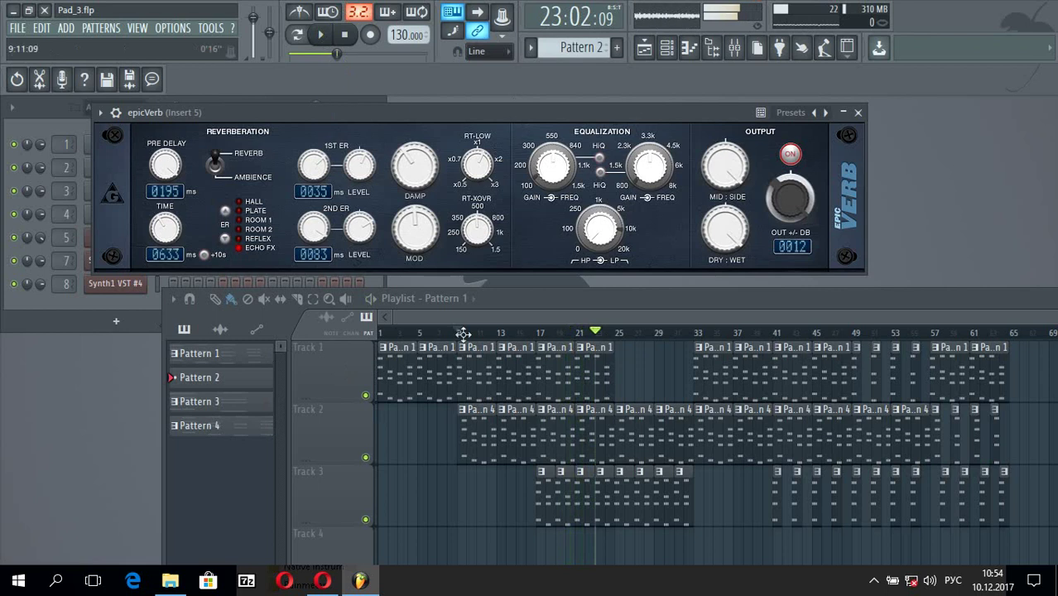
left_click(871, 581)
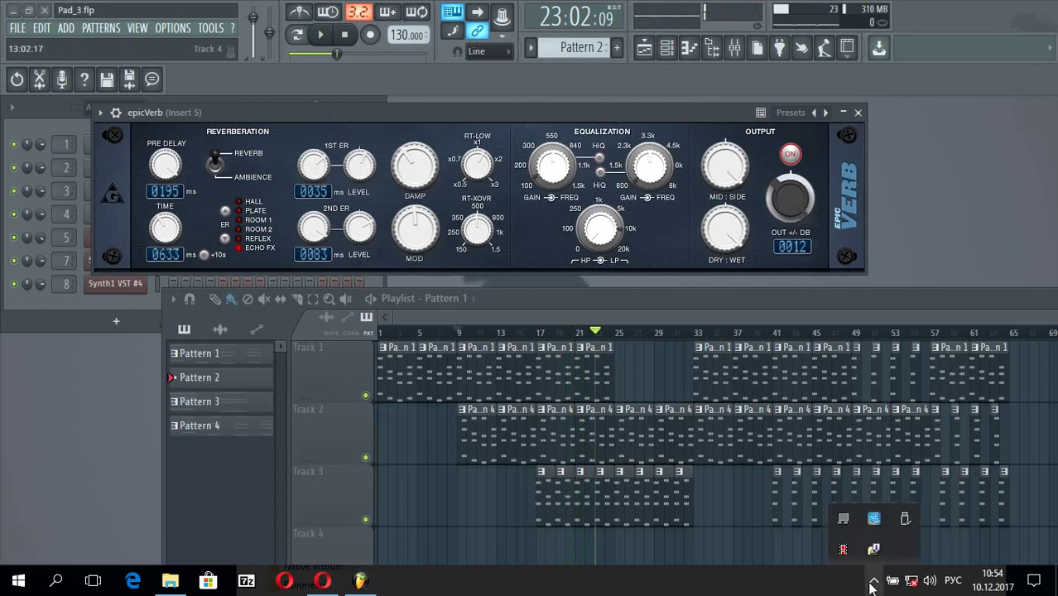